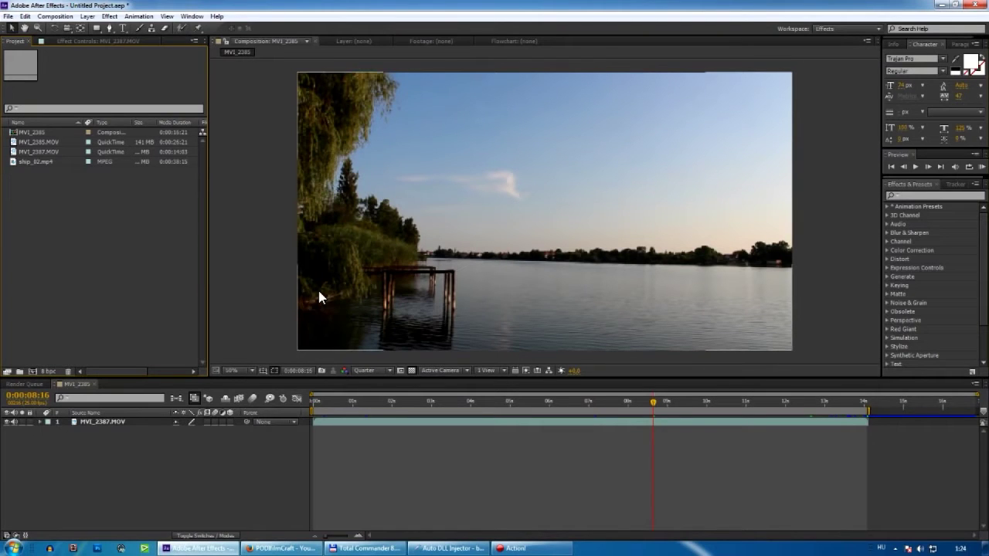
# Open the Spaceship smoke Sci-fi green-screen video from the YouTube channel in Firefox.
pyautogui.click(266, 548)
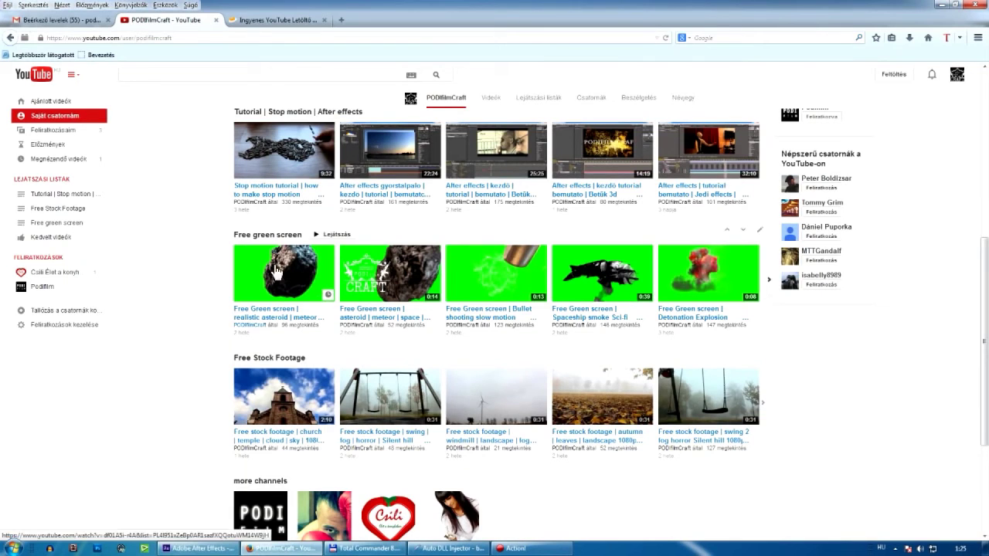
pyautogui.click(569, 315)
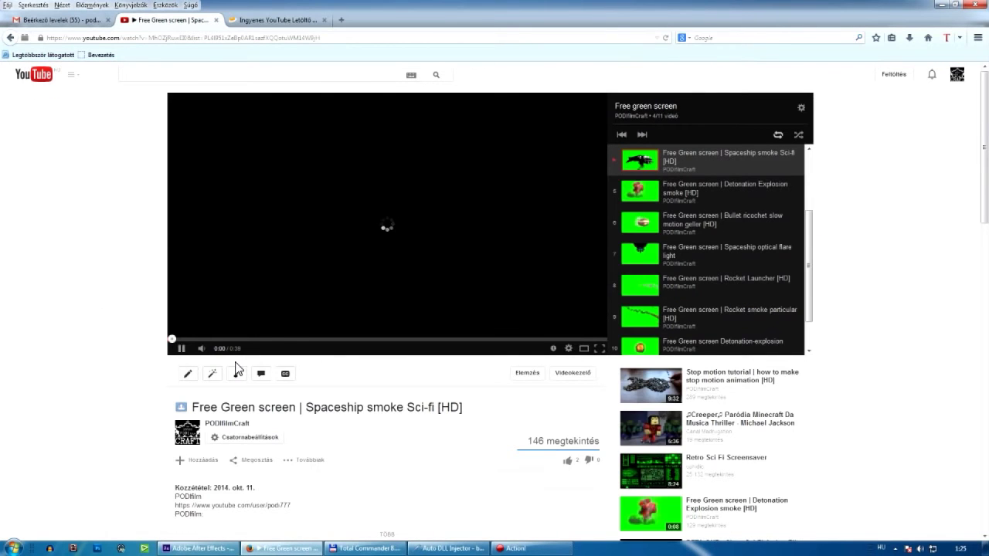
# Seek into the spaceship footage, pause at 0:22, and bring up Freemake's Free Video Downloader page.
pyautogui.click(259, 343)
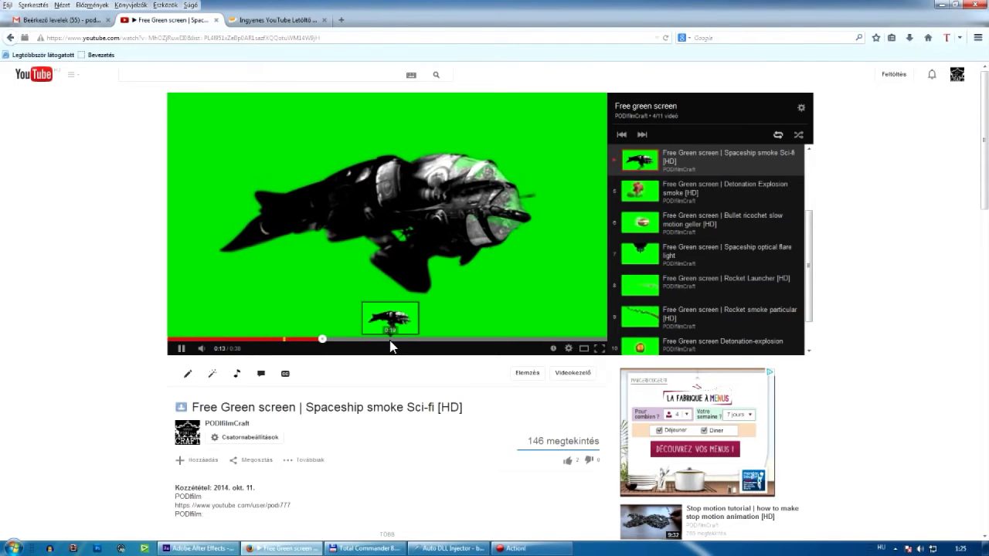
pyautogui.click(405, 345)
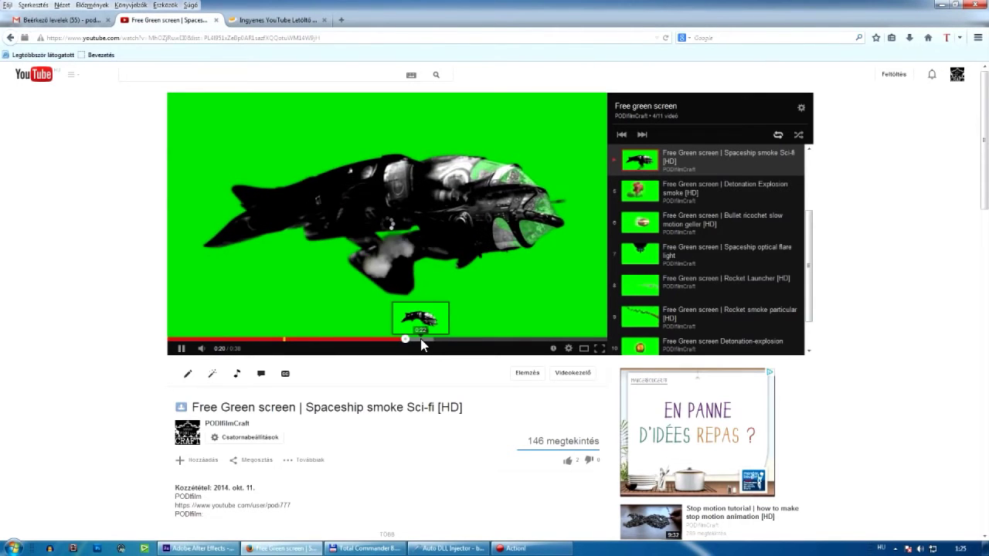
pyautogui.click(185, 350)
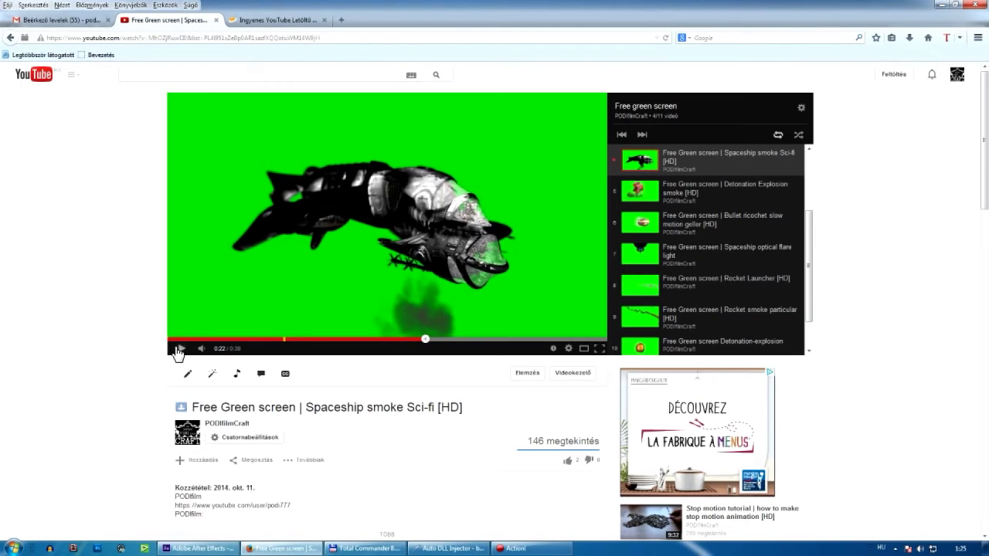
pyautogui.click(263, 21)
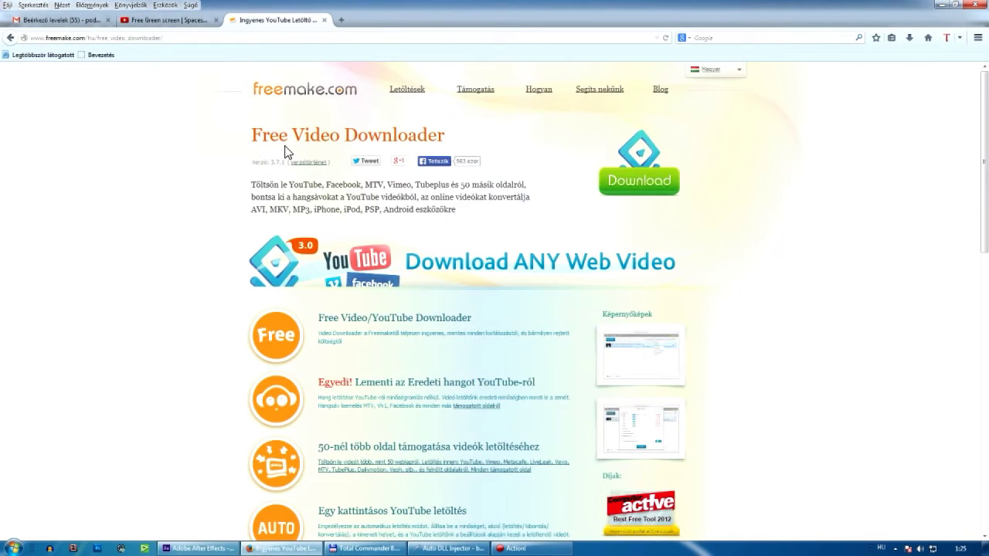
# Start downloading FreemakeVideoDownloaderSetup.exe, then cancel the save prompt.
pyautogui.click(67, 39)
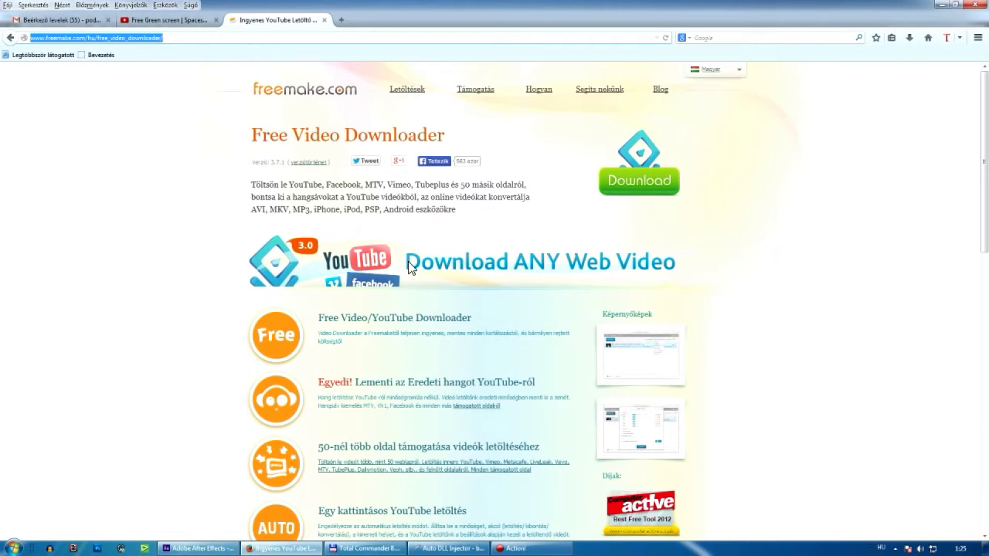
pyautogui.click(635, 185)
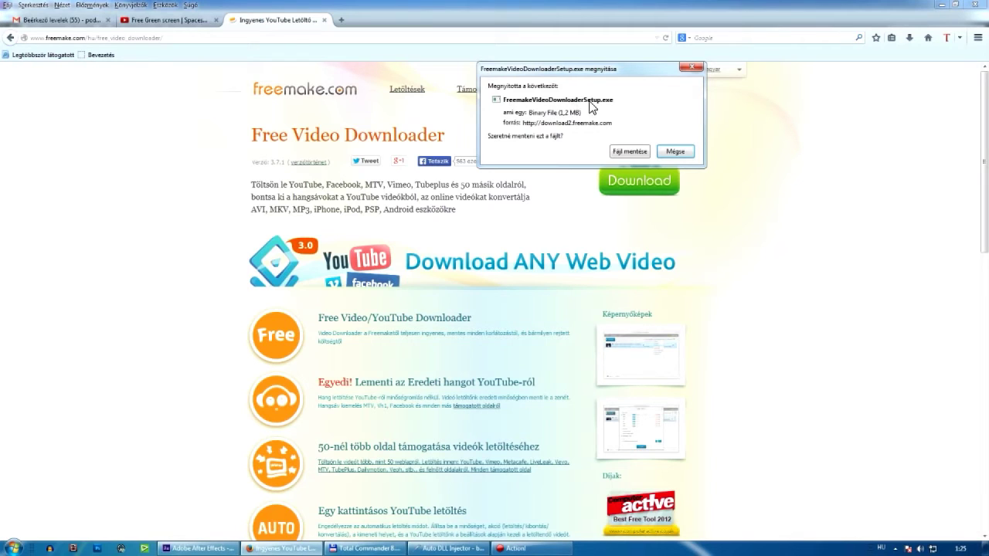
pyautogui.click(677, 151)
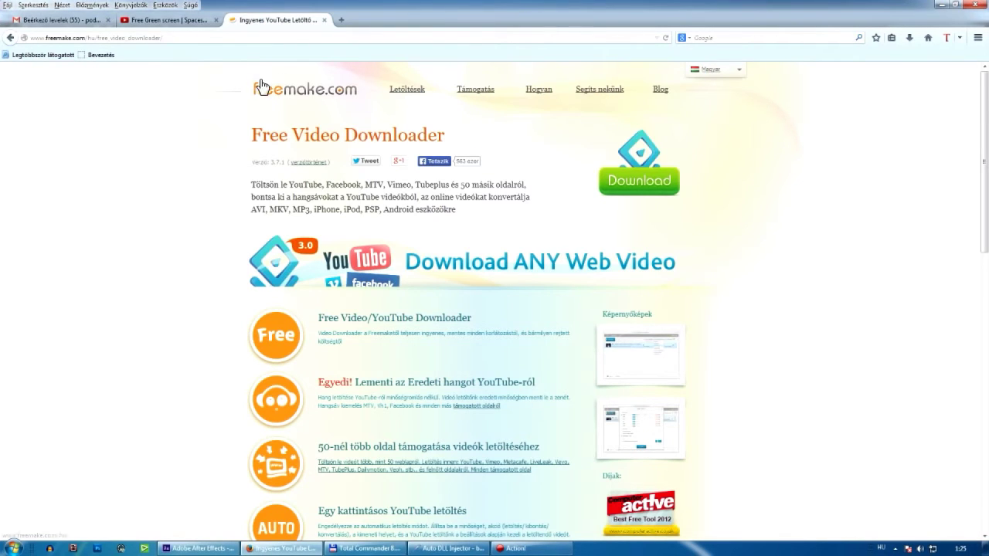
# Return to the YouTube Spaceship smoke Sci-fi video tab.
pyautogui.click(131, 40)
pyautogui.click(174, 153)
pyautogui.click(172, 23)
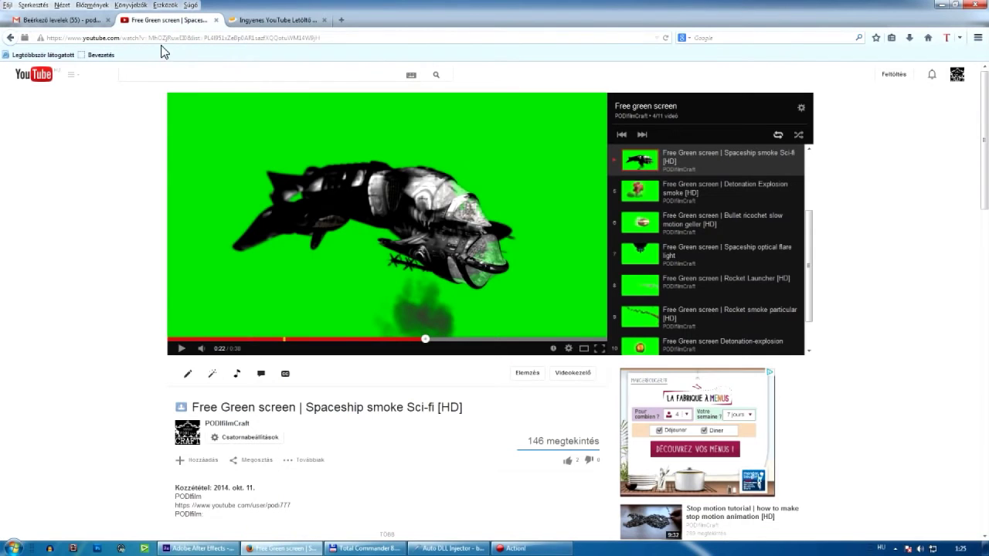
# Leave the video paused at 0:22 and switch back to After Effects with Alt+Tab.
pyautogui.click(167, 39)
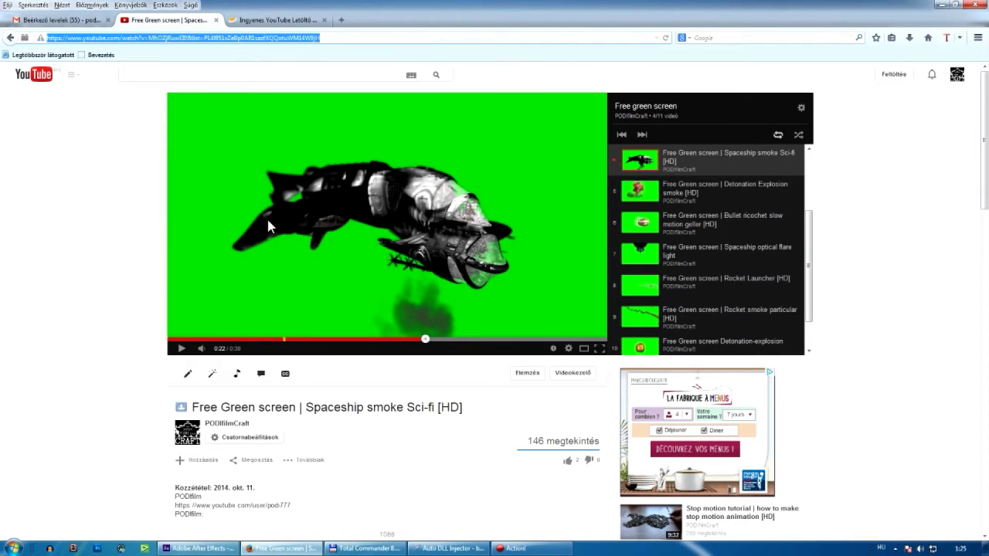
pyautogui.click(100, 321)
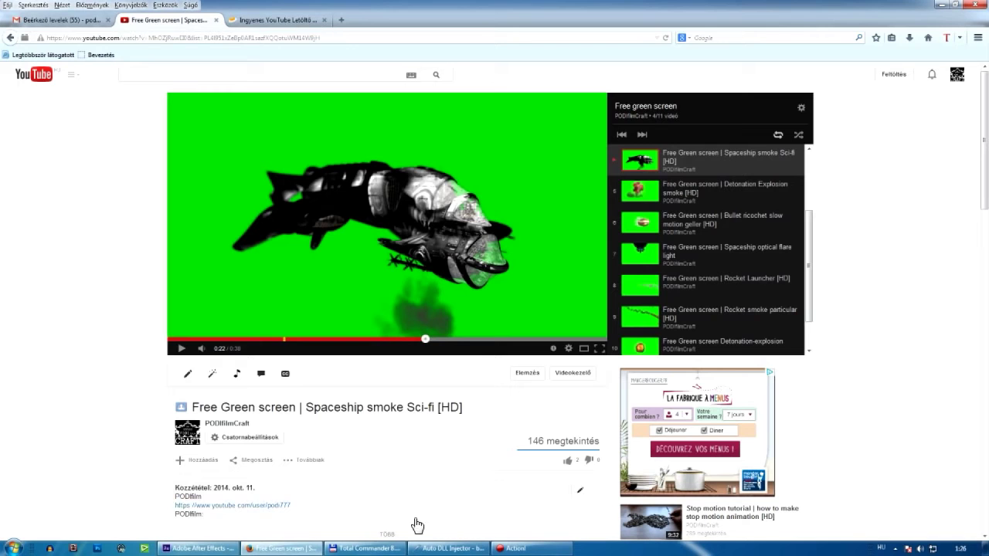
pyautogui.hotkey('alt', 'Tab')
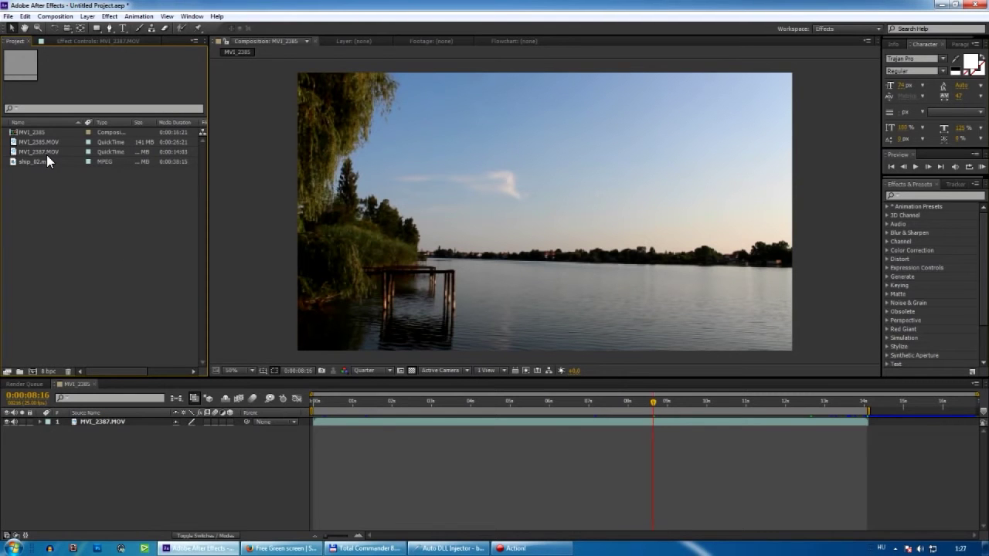
pyautogui.click(317, 402)
pyautogui.click(380, 403)
pyautogui.click(415, 400)
pyautogui.click(457, 402)
pyautogui.click(491, 401)
pyautogui.click(546, 402)
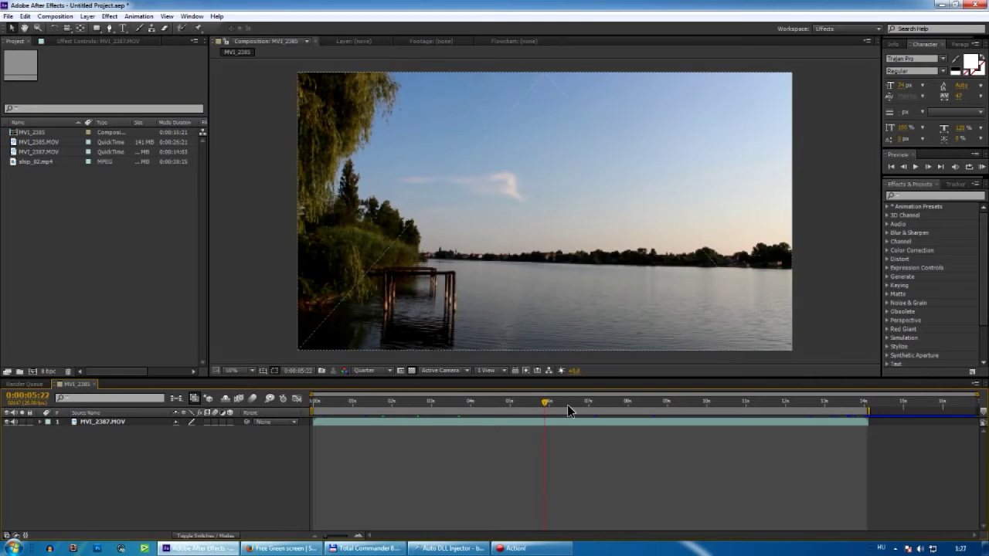
pyautogui.click(593, 402)
pyautogui.click(648, 402)
pyautogui.click(683, 405)
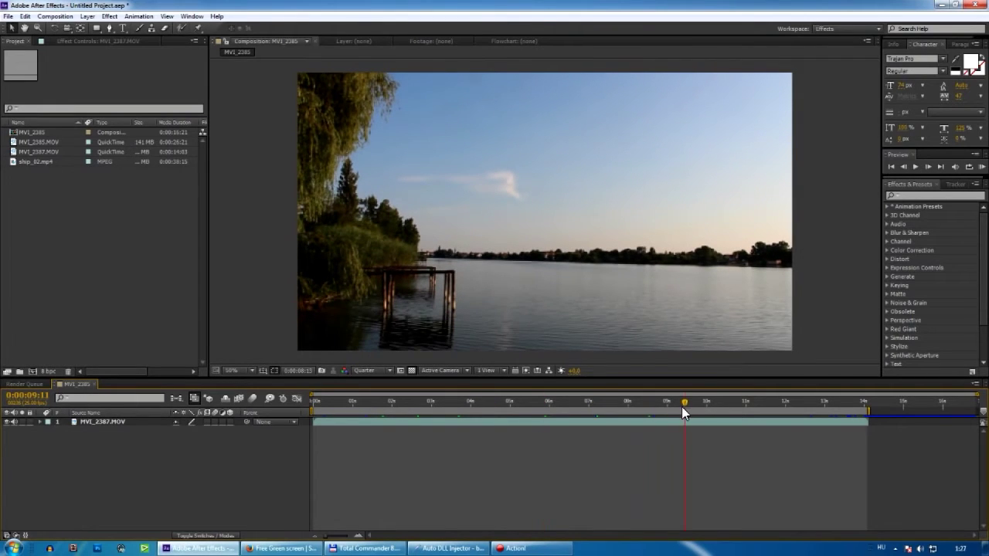
pyautogui.click(735, 401)
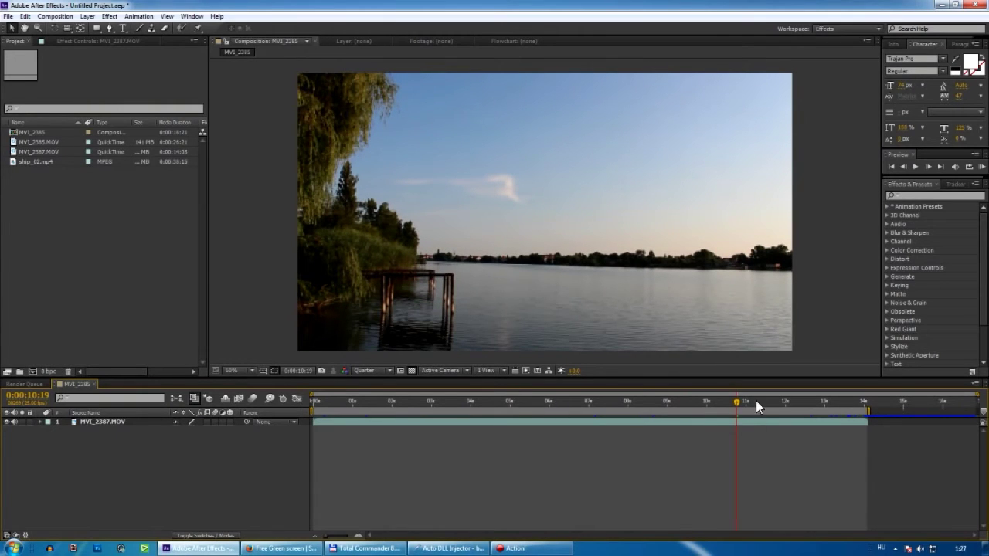
pyautogui.click(801, 403)
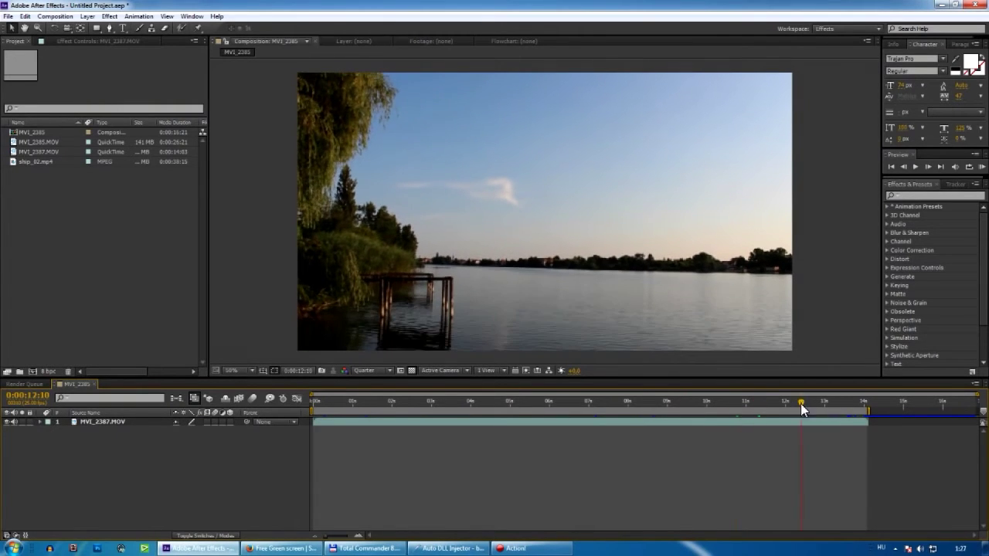
pyautogui.moveTo(363, 401); pyautogui.dragTo(405, 400)
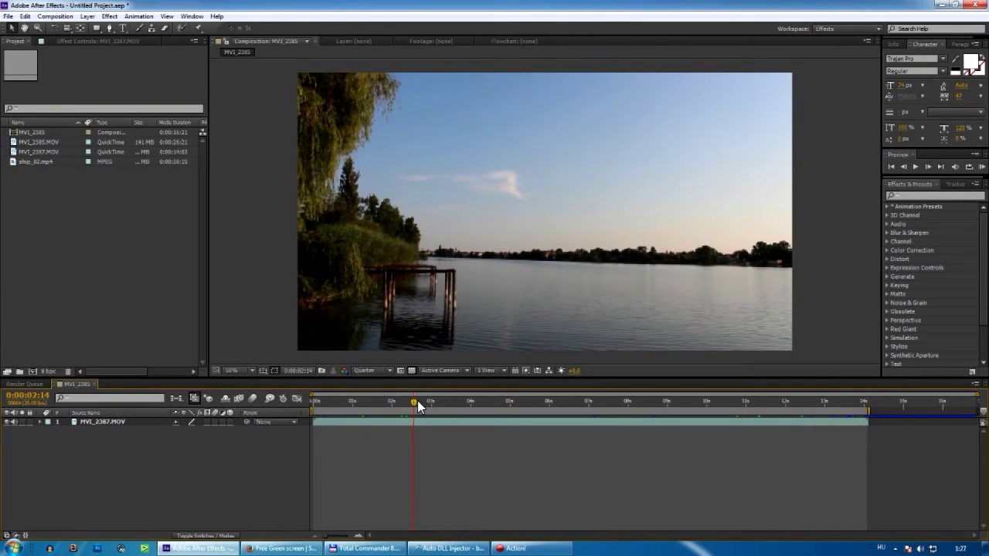
pyautogui.click(956, 185)
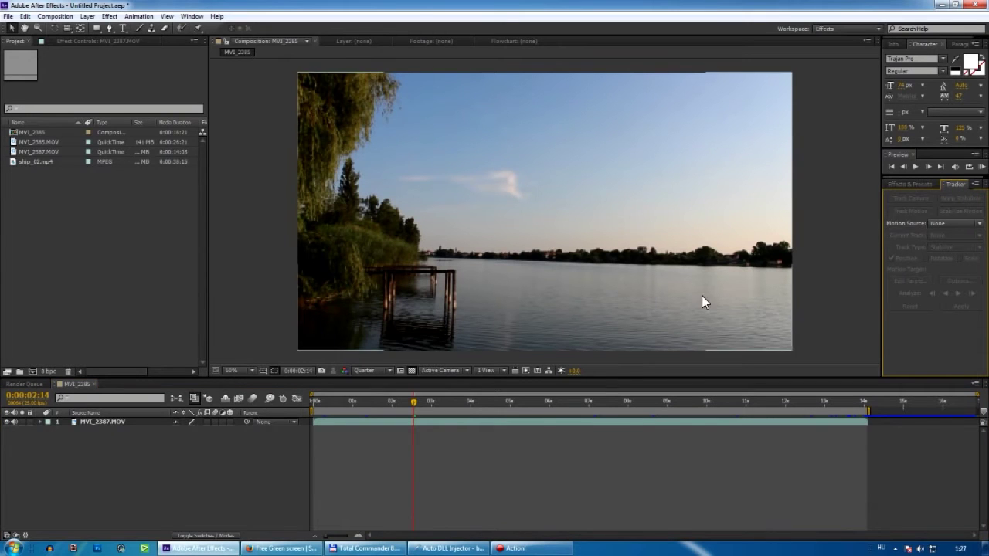
# Stabilize motion on MVI_2387.MOV, placing Track Point 1 on the distant treeline at frame 0.
pyautogui.click(605, 425)
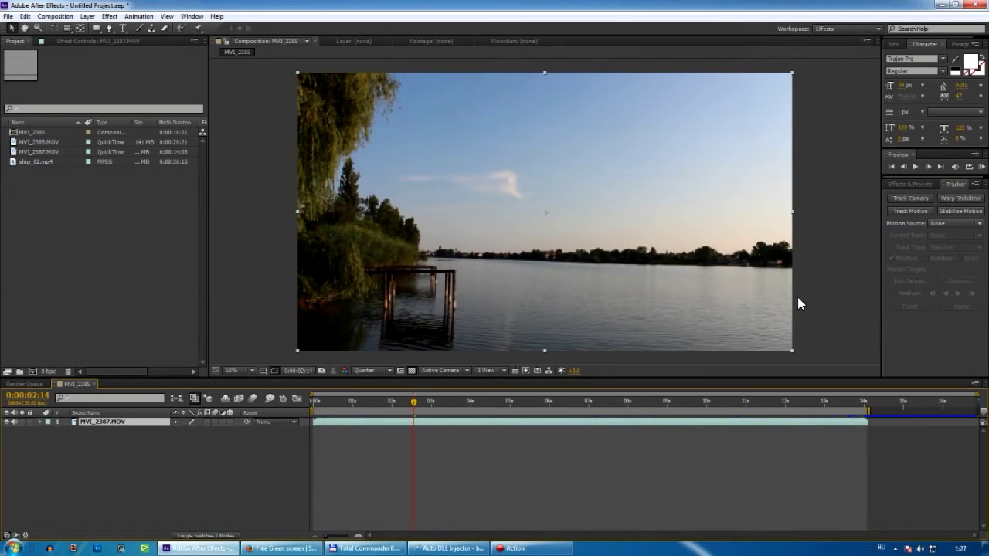
pyautogui.click(958, 213)
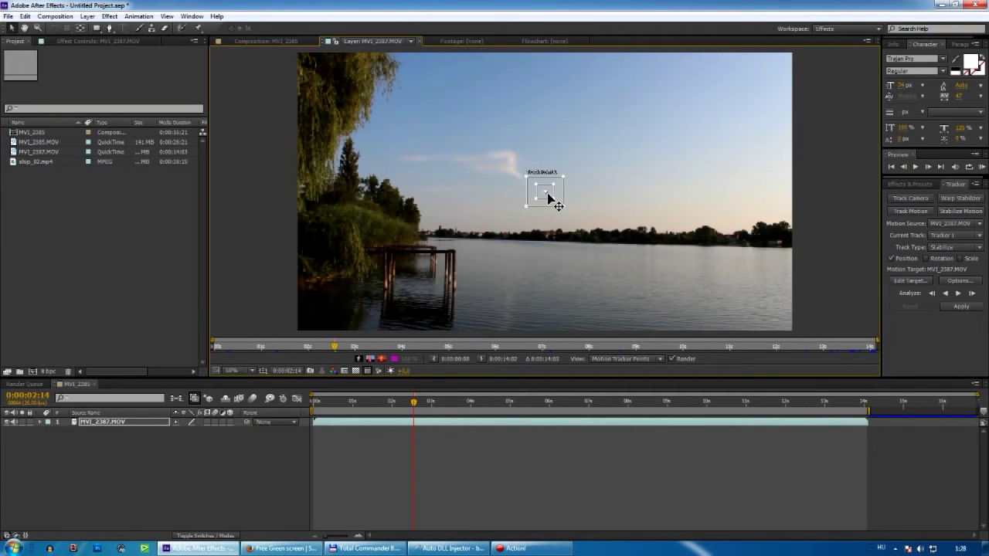
pyautogui.press('Home')
pyautogui.moveTo(548, 196); pyautogui.dragTo(554, 228)
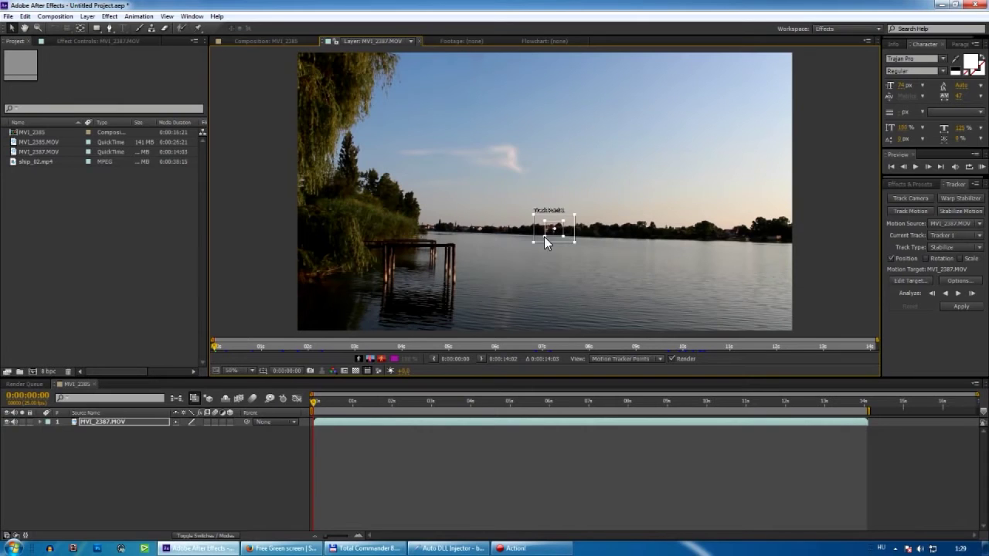
pyautogui.click(312, 402)
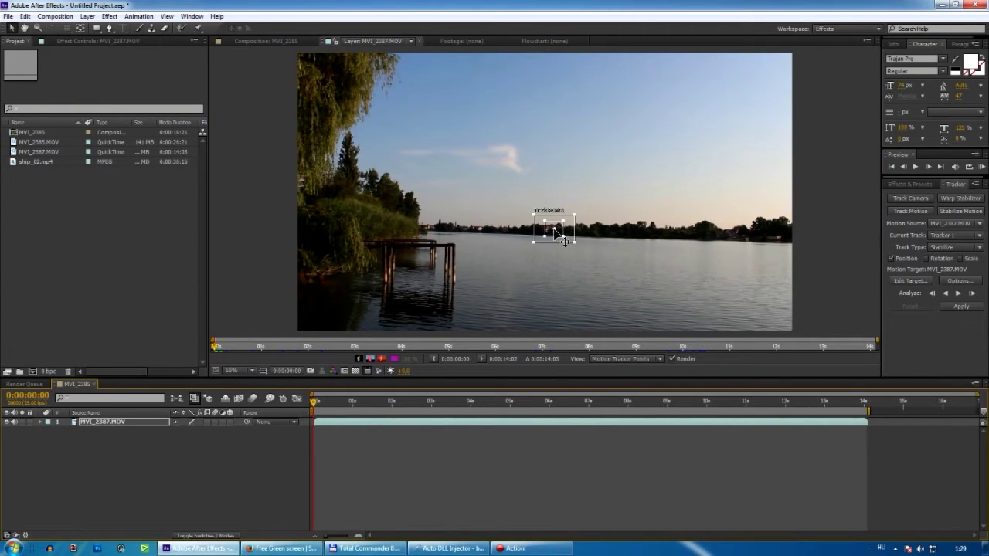
pyautogui.moveTo(556, 230); pyautogui.dragTo(556, 231)
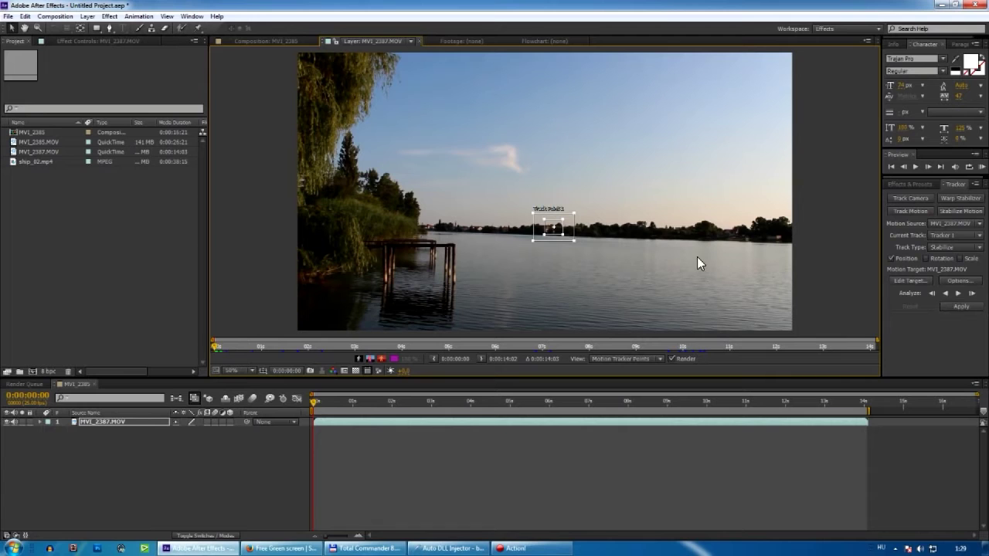
# Track the treeline point forward to 0:00:14:02 and bring up Motion Tracker Apply Options.
pyautogui.click(958, 295)
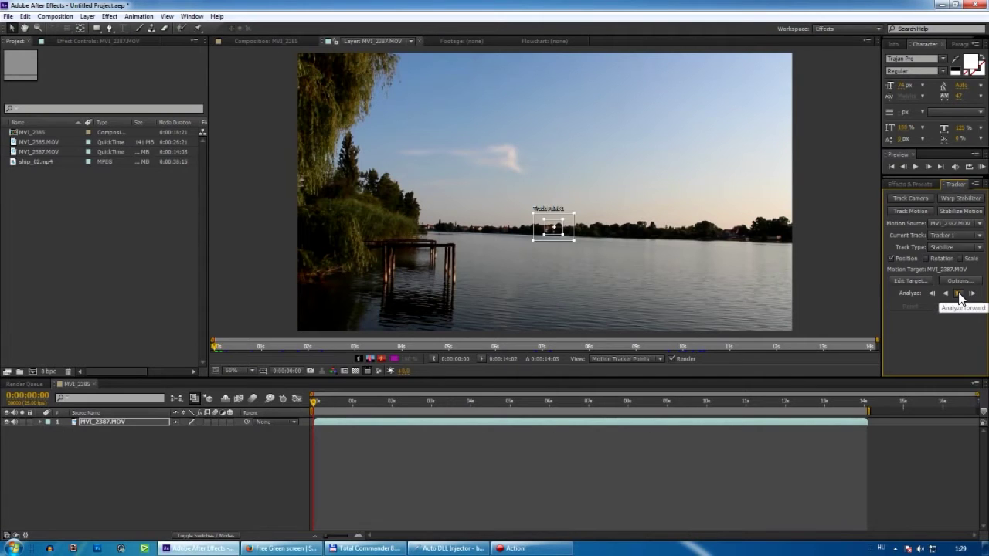
pyautogui.click(959, 294)
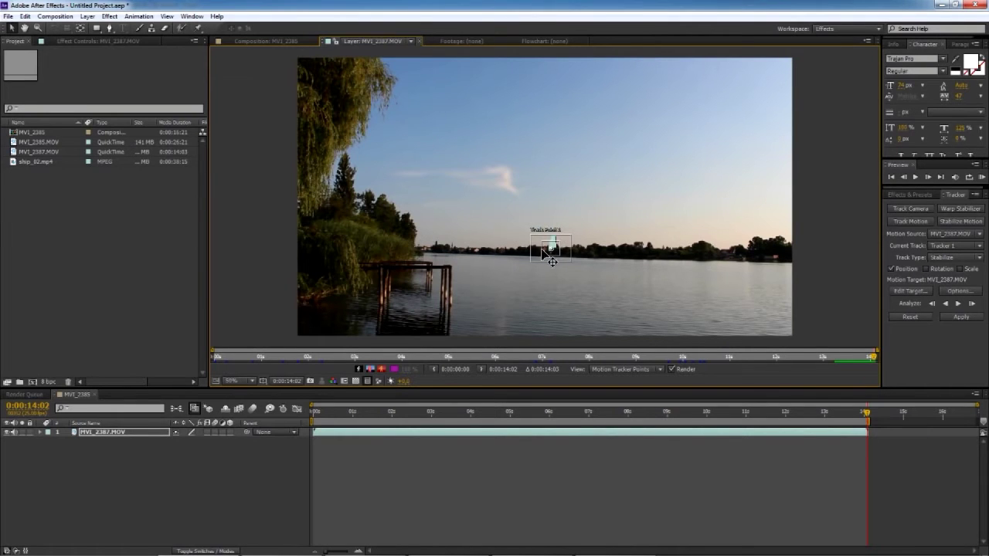
pyautogui.scroll(1, 553, 263)
pyautogui.scroll(2, 566, 301)
pyautogui.scroll(-1, 566, 303)
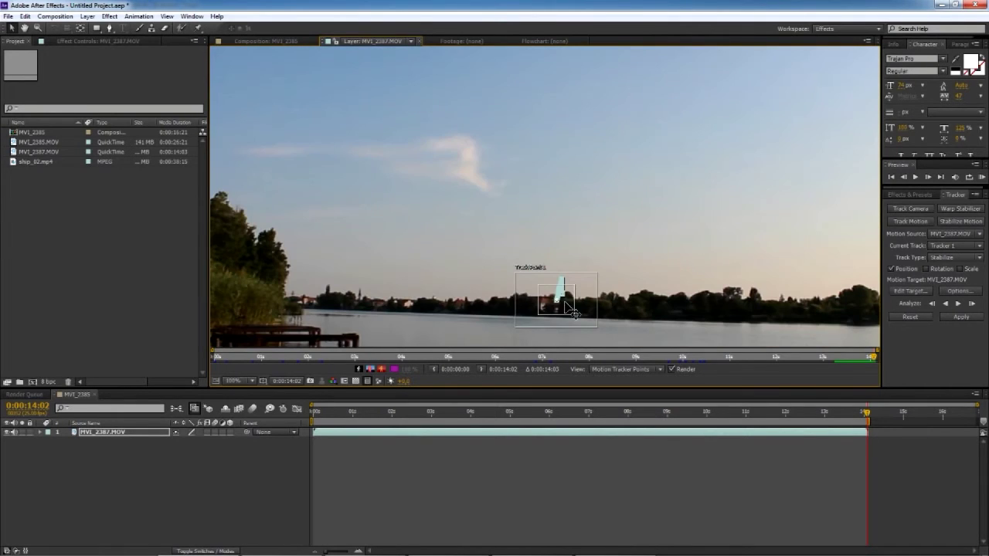
pyautogui.scroll(-5, 562, 303)
pyautogui.scroll(3, 565, 306)
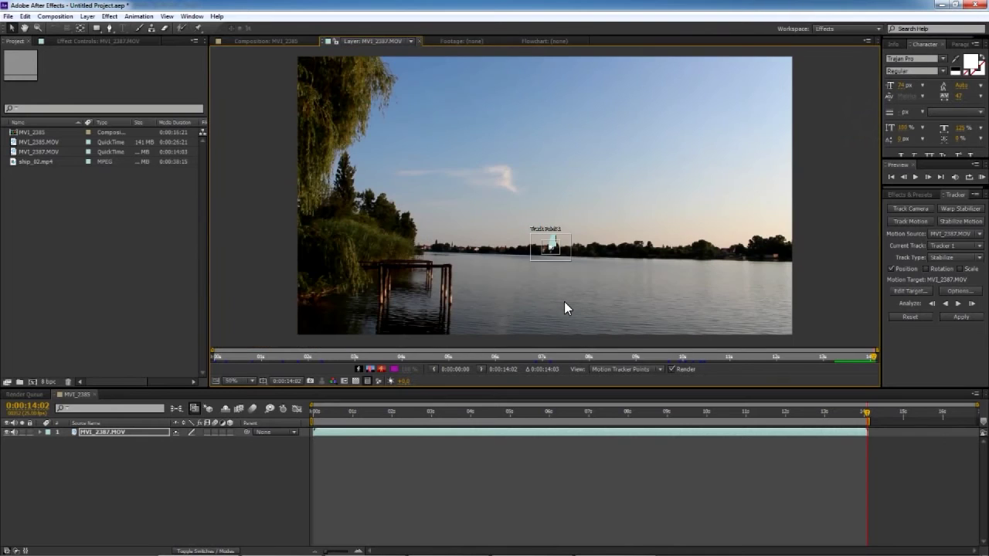
pyautogui.click(958, 316)
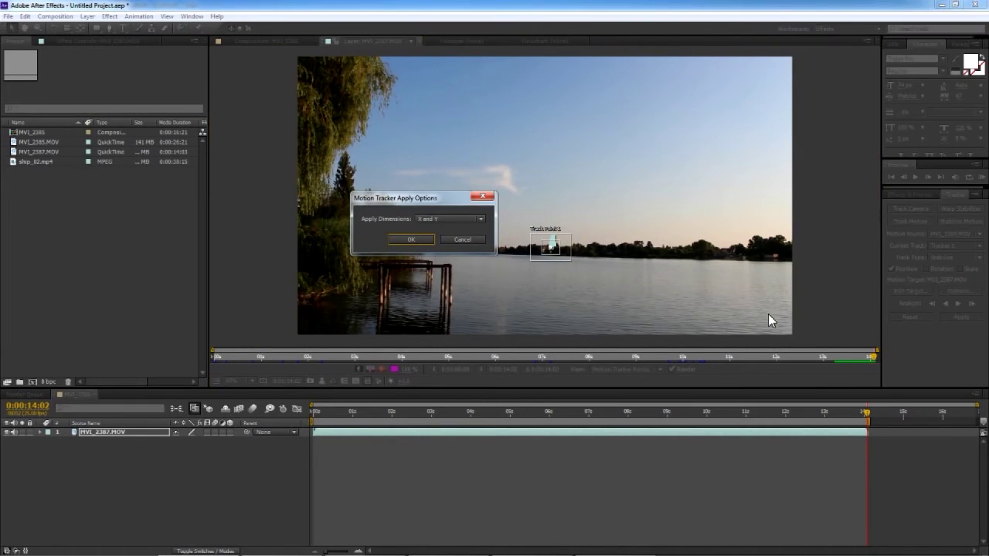
# Apply the stabilization in X and Y, then scrub and preview the stabilized clip.
pyautogui.click(411, 239)
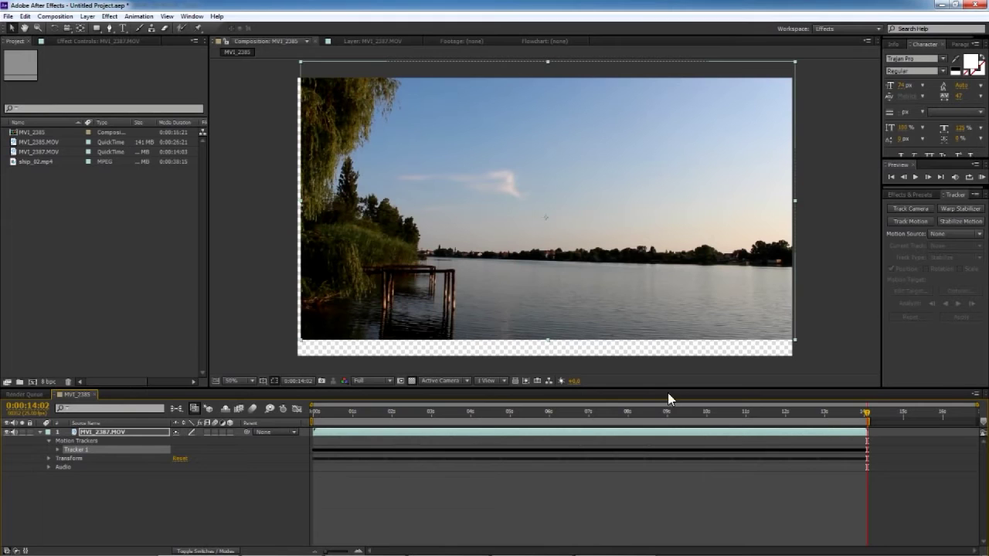
pyautogui.moveTo(853, 411); pyautogui.dragTo(827, 411)
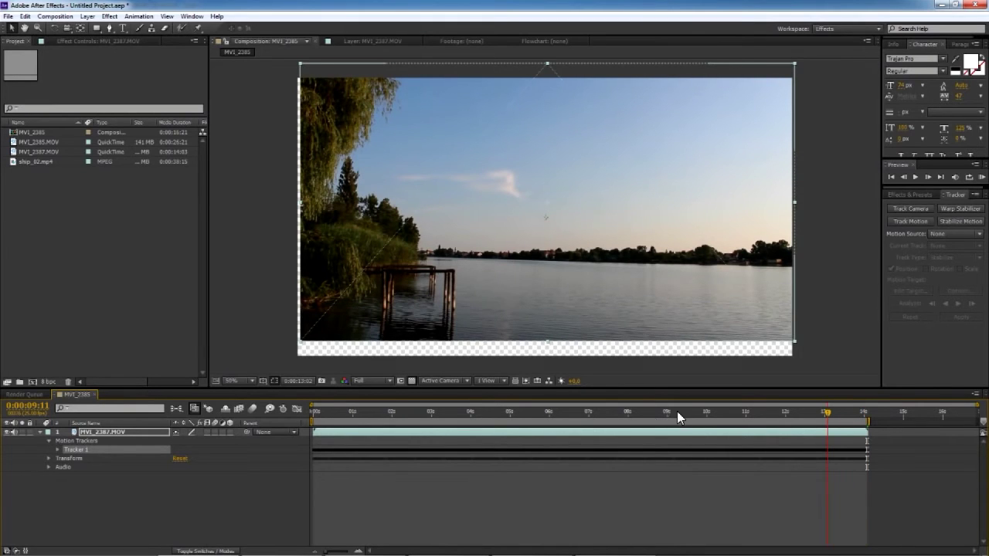
pyautogui.moveTo(629, 413); pyautogui.dragTo(401, 413)
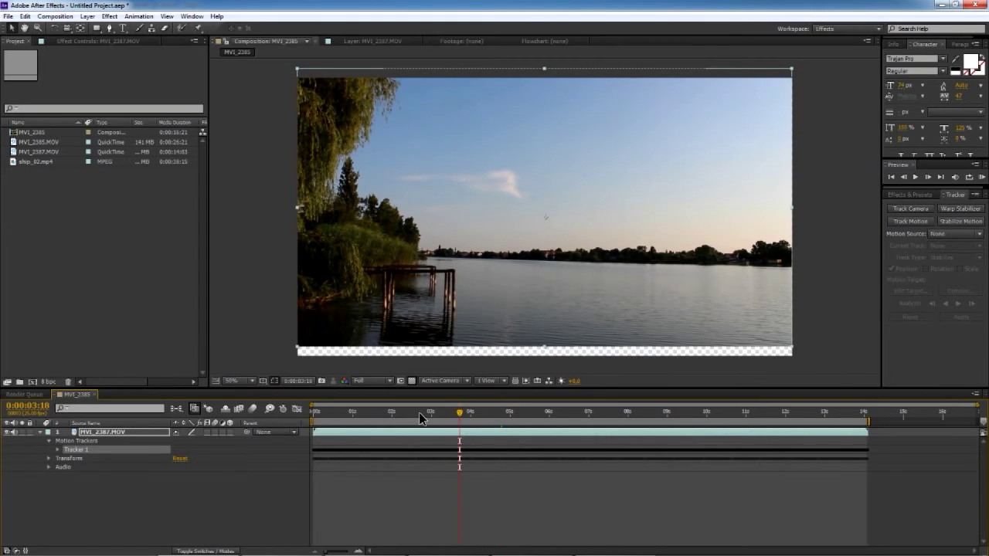
pyautogui.click(349, 413)
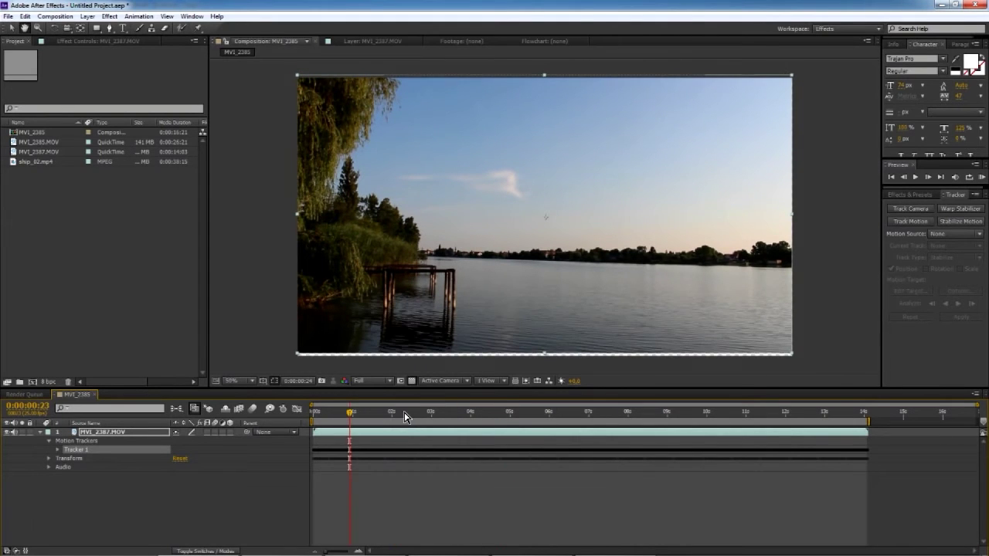
pyautogui.press('space')
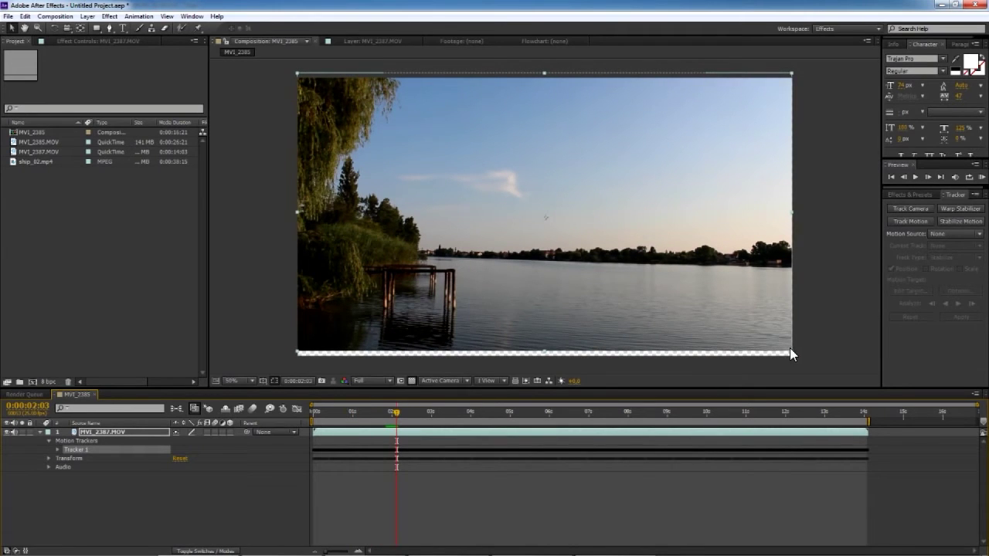
# Set the viewer resolution to Quarter and start scaling the lake clip up.
pyautogui.click(382, 381)
pyautogui.click(367, 444)
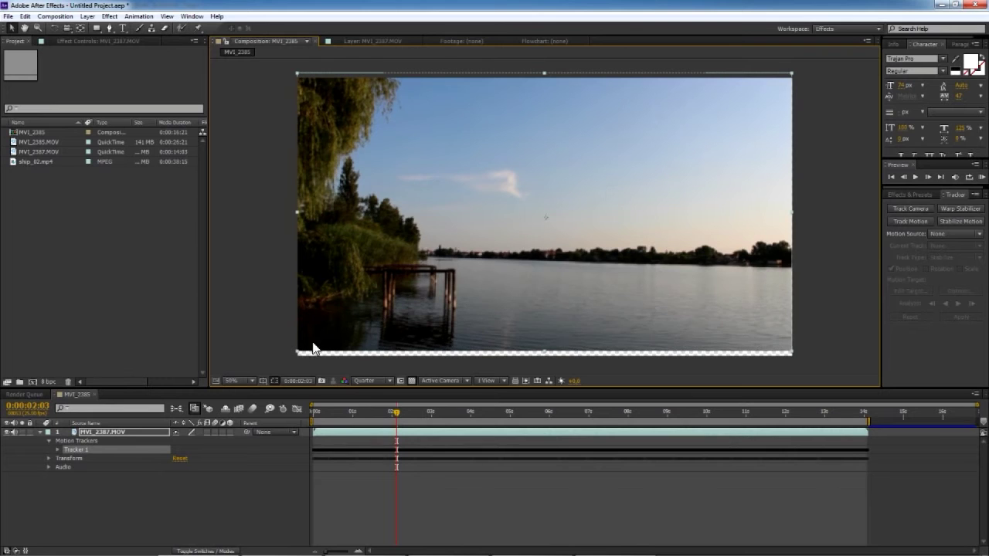
pyautogui.moveTo(791, 352); pyautogui.dragTo(801, 358)
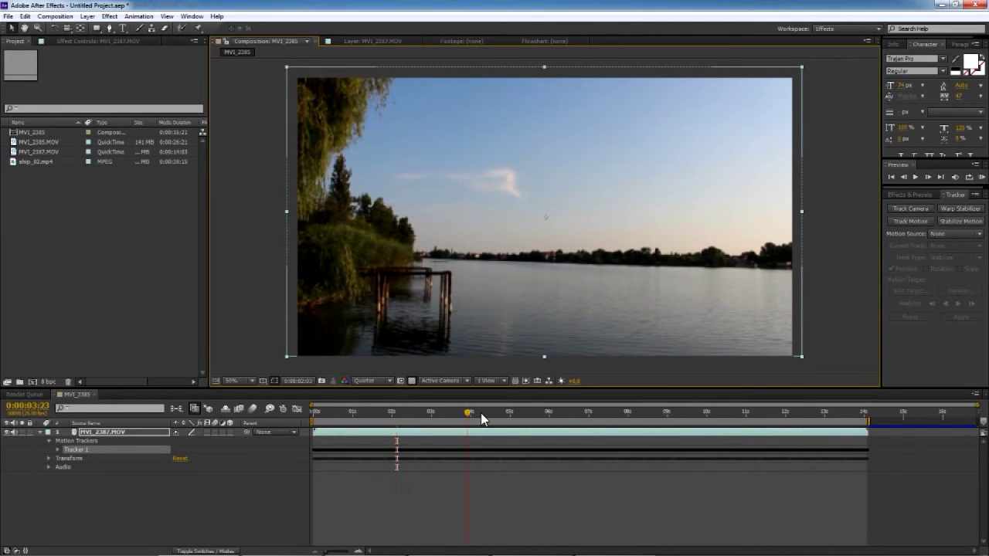
# Scrub through the enlarged lake clip's end and start to check for transparent edges.
pyautogui.click(788, 419)
pyautogui.click(825, 420)
pyautogui.moveTo(837, 421); pyautogui.dragTo(865, 427)
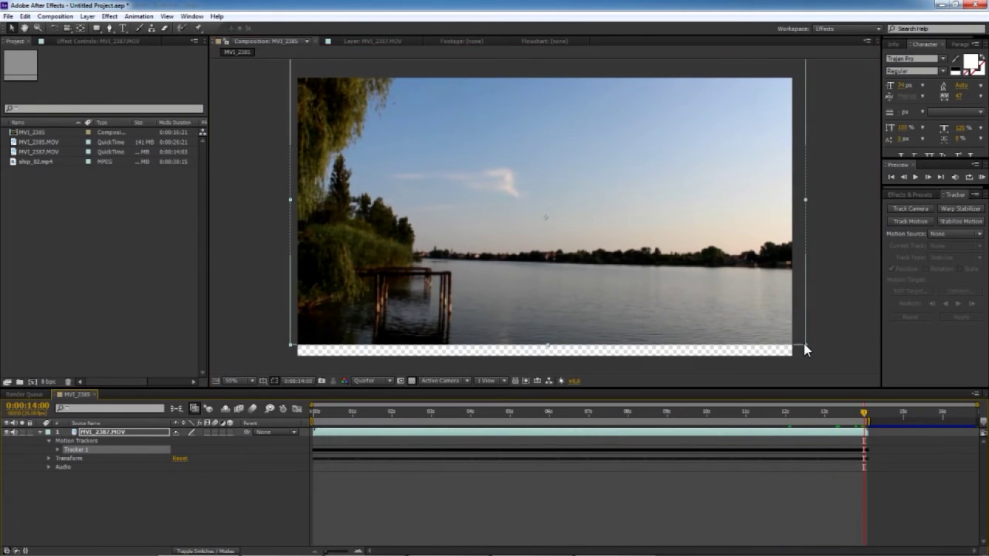
pyautogui.click(830, 373)
pyautogui.moveTo(767, 417); pyautogui.dragTo(413, 413)
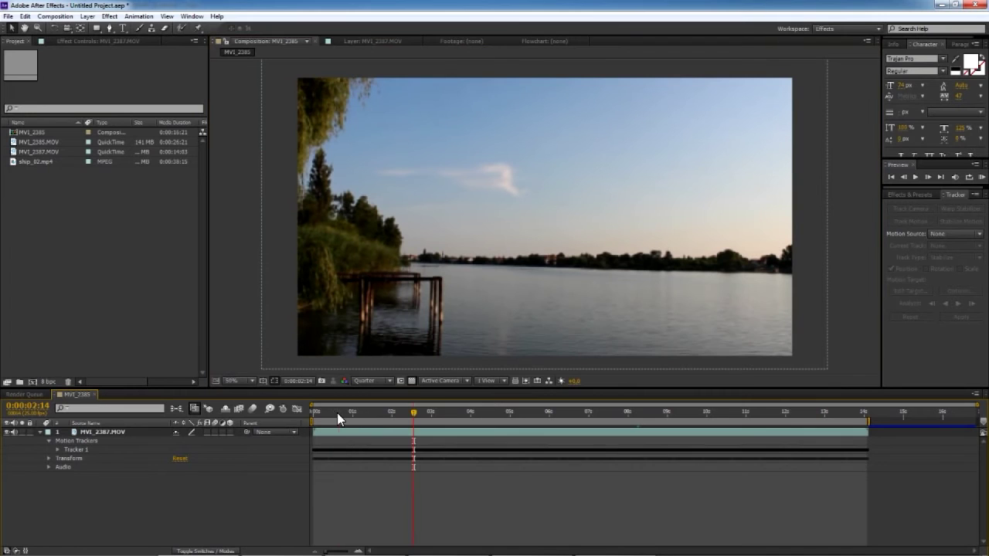
pyautogui.moveTo(337, 413); pyautogui.dragTo(316, 414)
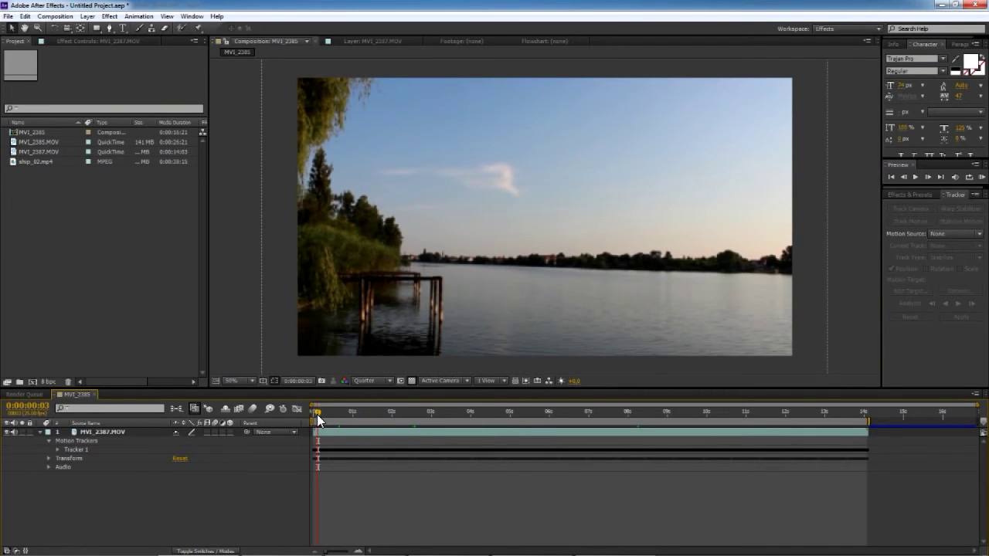
# Preview the stretch around 5 to 6 seconds, then collapse the lake layer's properties.
pyautogui.click(865, 301)
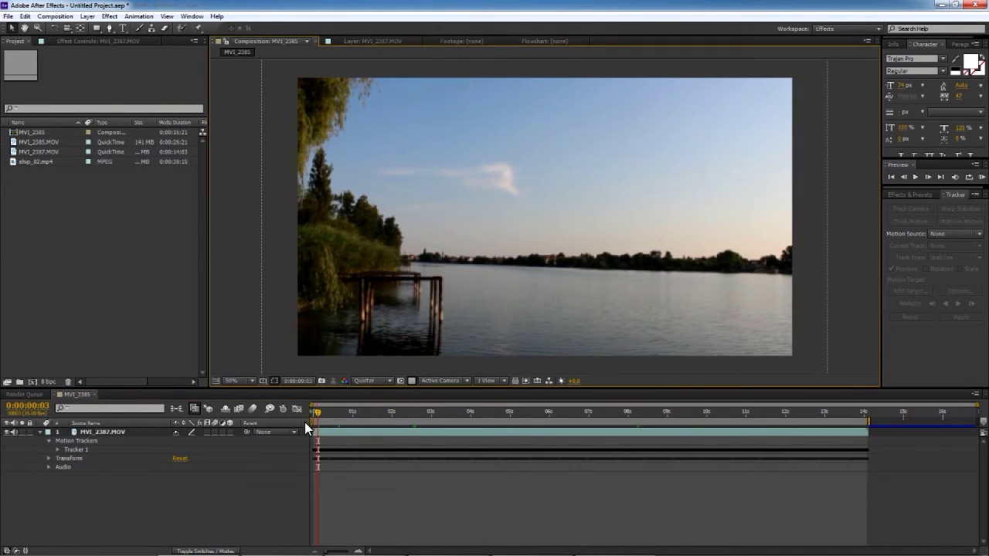
pyautogui.moveTo(365, 409); pyautogui.dragTo(482, 412)
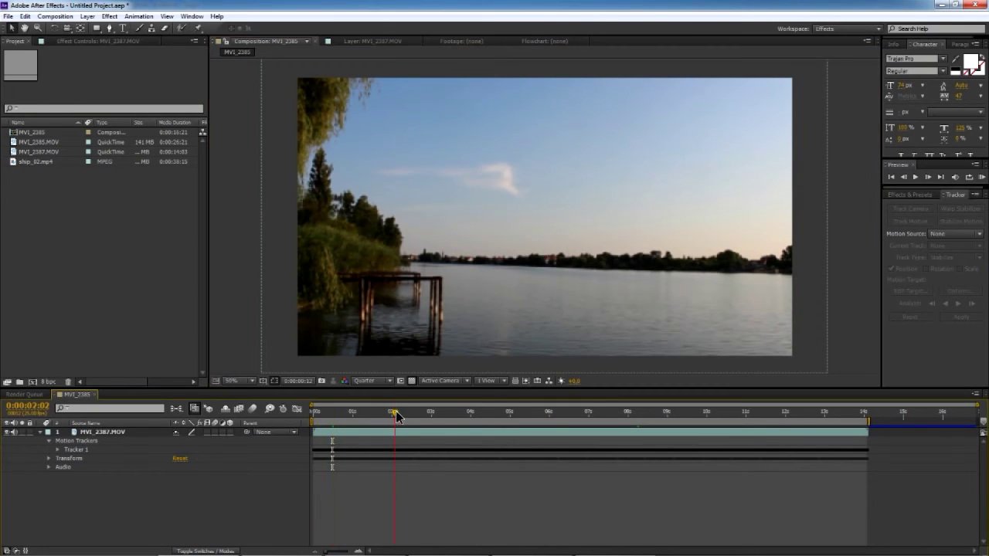
pyautogui.click(507, 412)
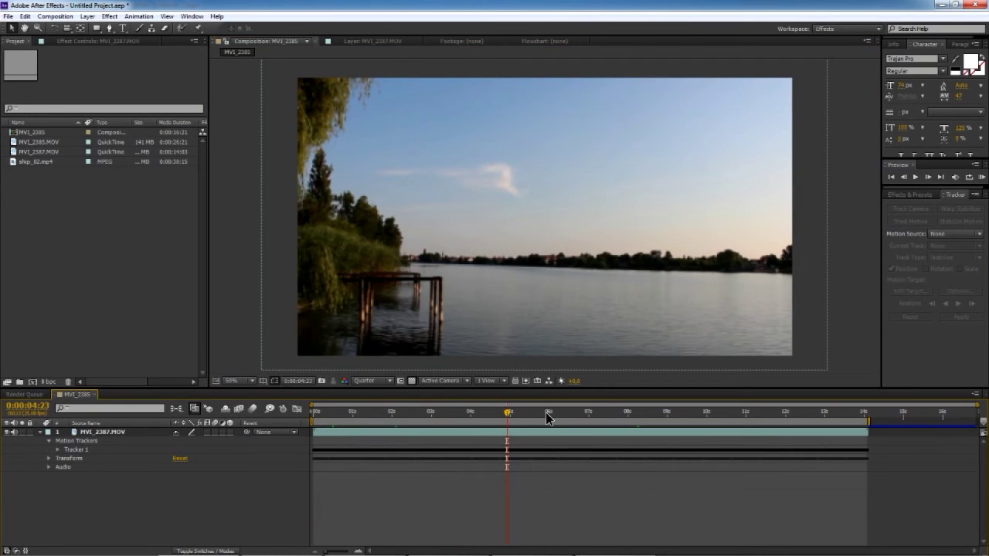
pyautogui.press('space')
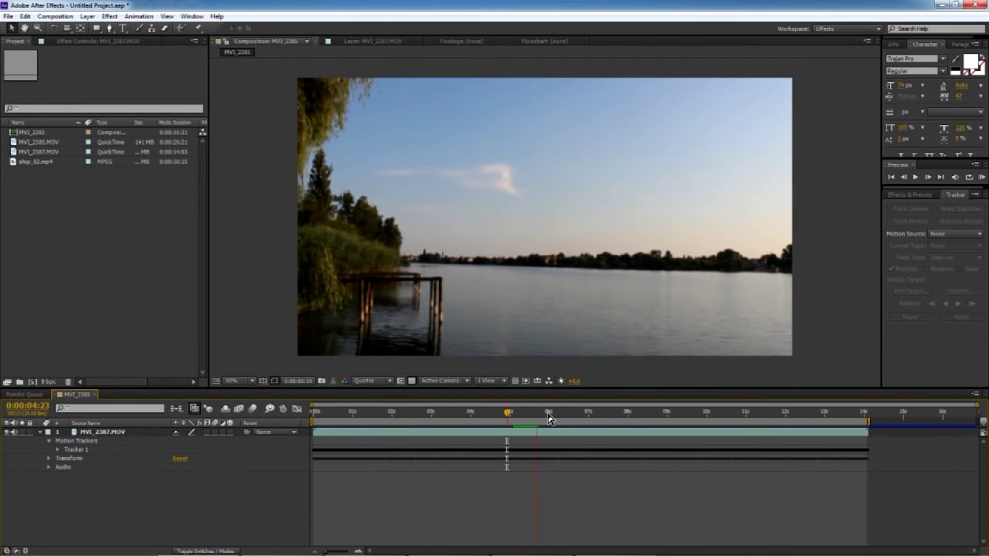
pyautogui.click(523, 418)
pyautogui.click(549, 417)
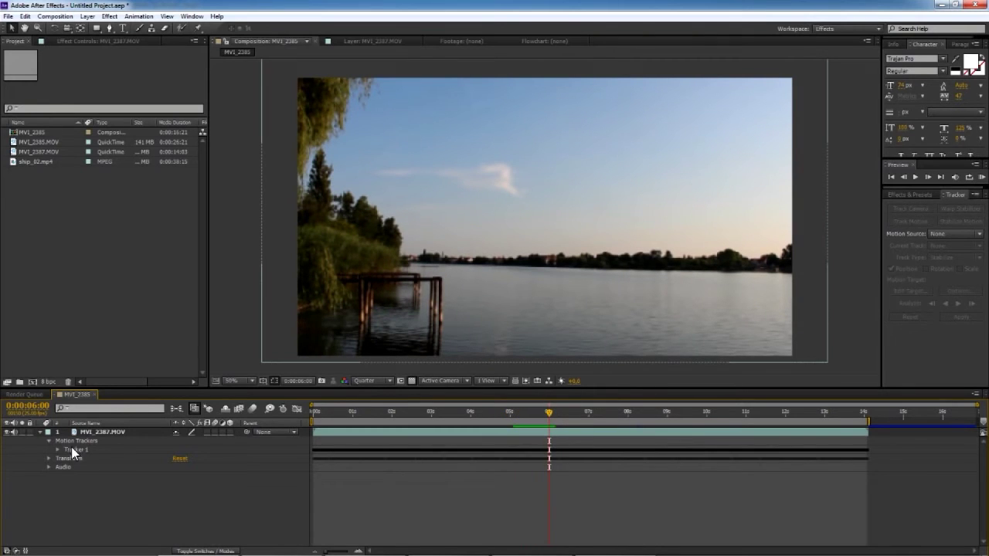
pyautogui.click(40, 432)
pyautogui.click(213, 278)
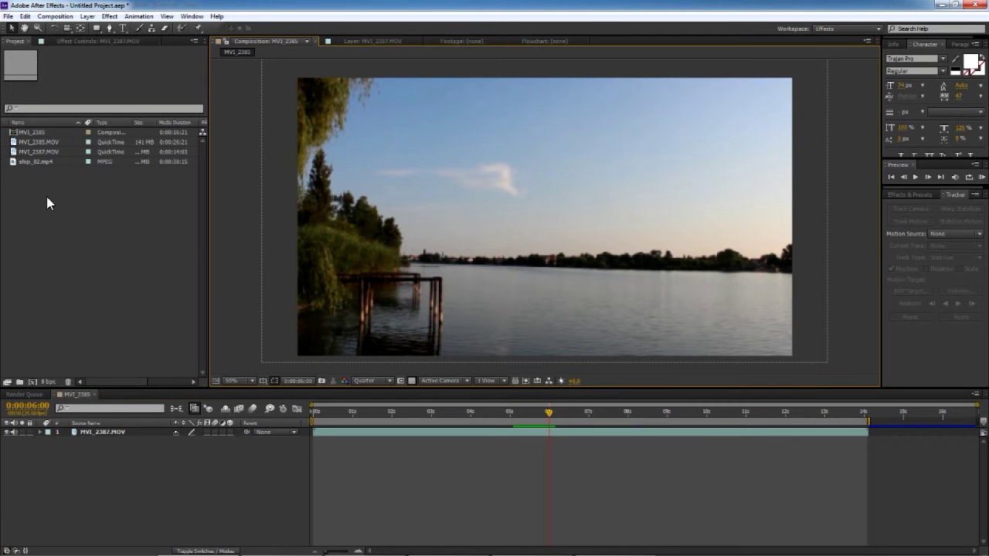
# Add ship_02.mp4 as the top layer and scrub to the 10-second mark.
pyautogui.moveTo(34, 162); pyautogui.dragTo(120, 433)
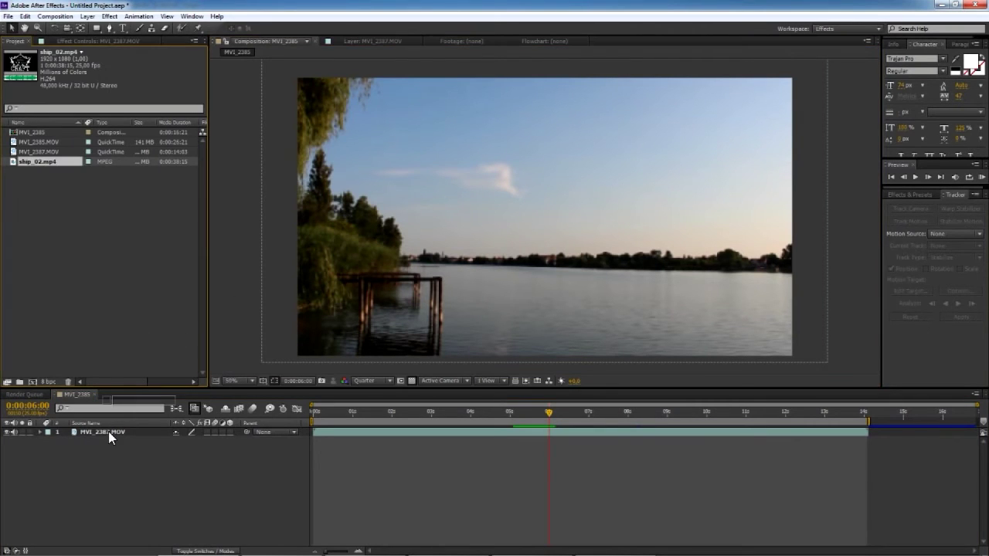
pyautogui.moveTo(120, 427); pyautogui.dragTo(121, 428)
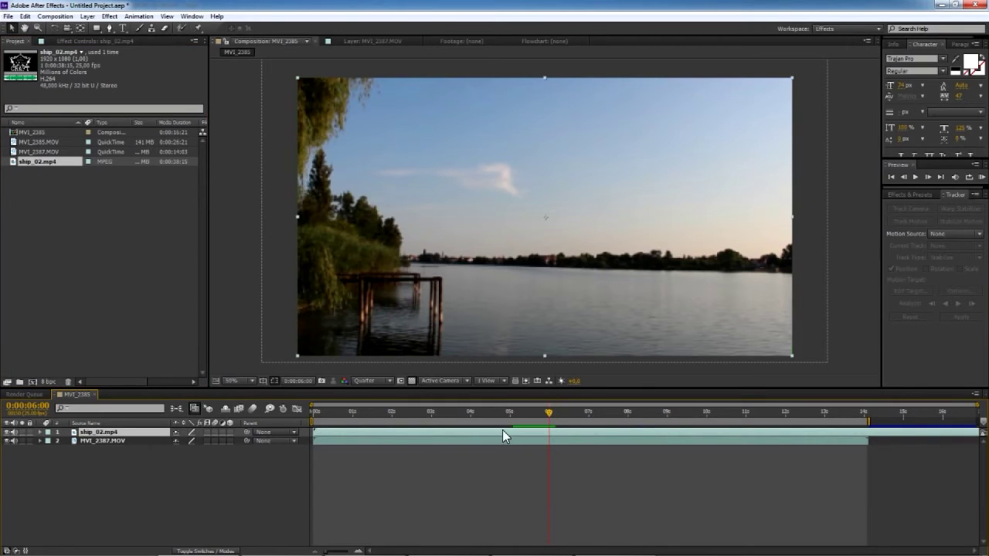
pyautogui.moveTo(343, 411); pyautogui.dragTo(444, 412)
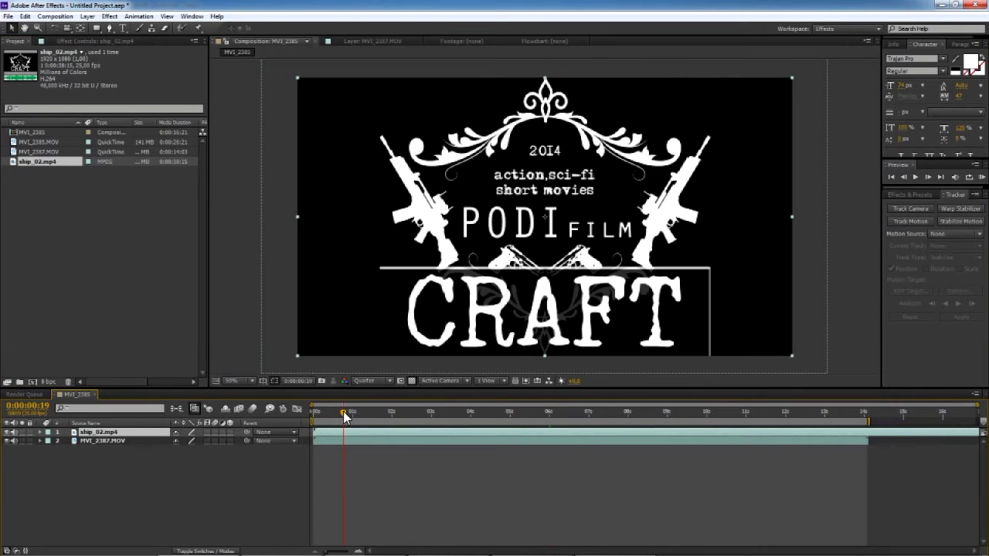
pyautogui.moveTo(445, 413); pyautogui.dragTo(602, 419)
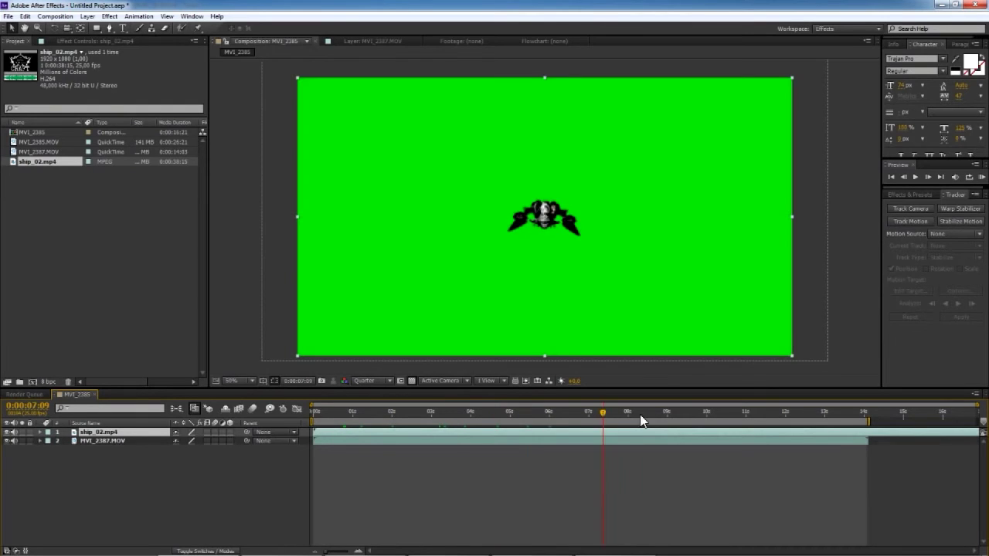
pyautogui.moveTo(603, 419); pyautogui.dragTo(679, 414)
pyautogui.click(706, 413)
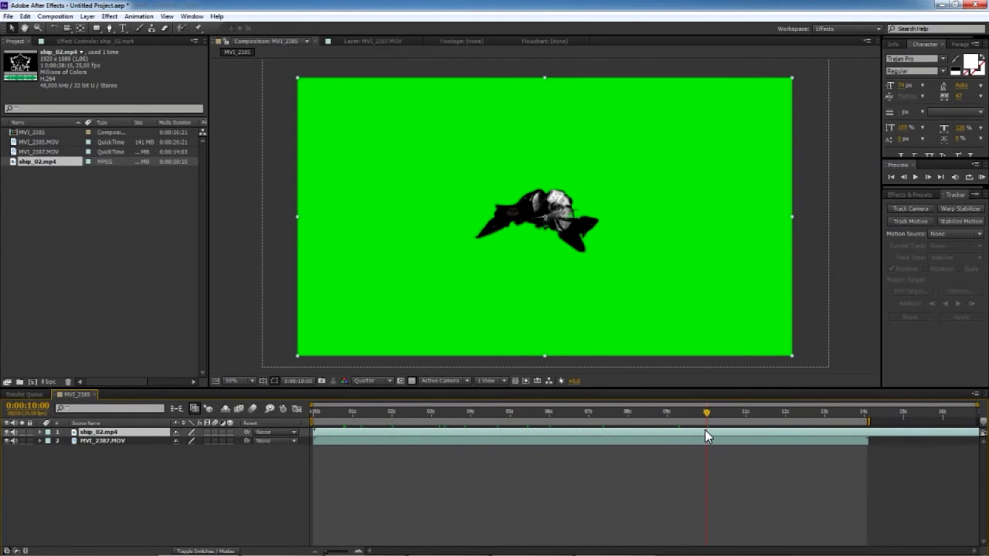
# Split the ship layer at 10 seconds, delete the first part, and slide the rest earlier.
pyautogui.hotkey('ctrl', 'shift', 'd')
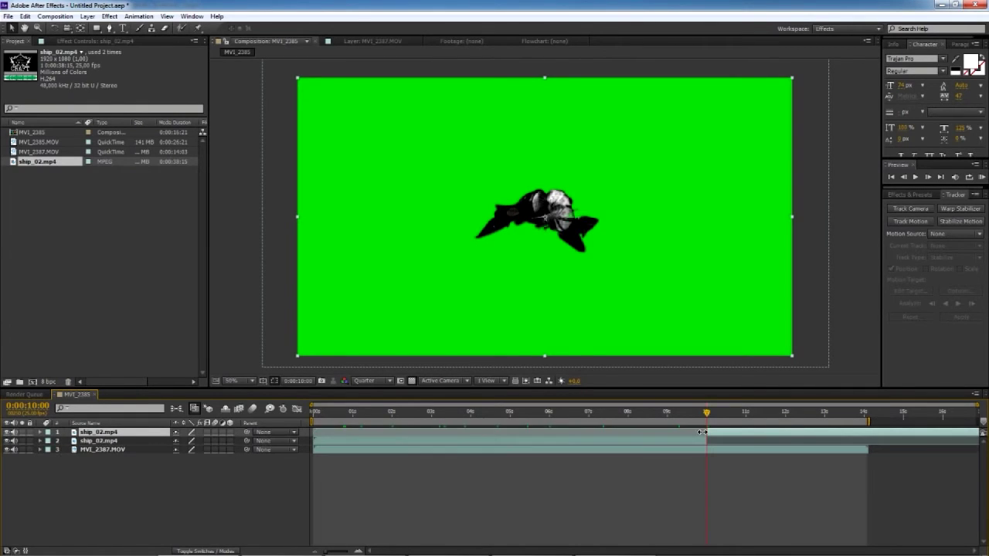
pyautogui.click(696, 439)
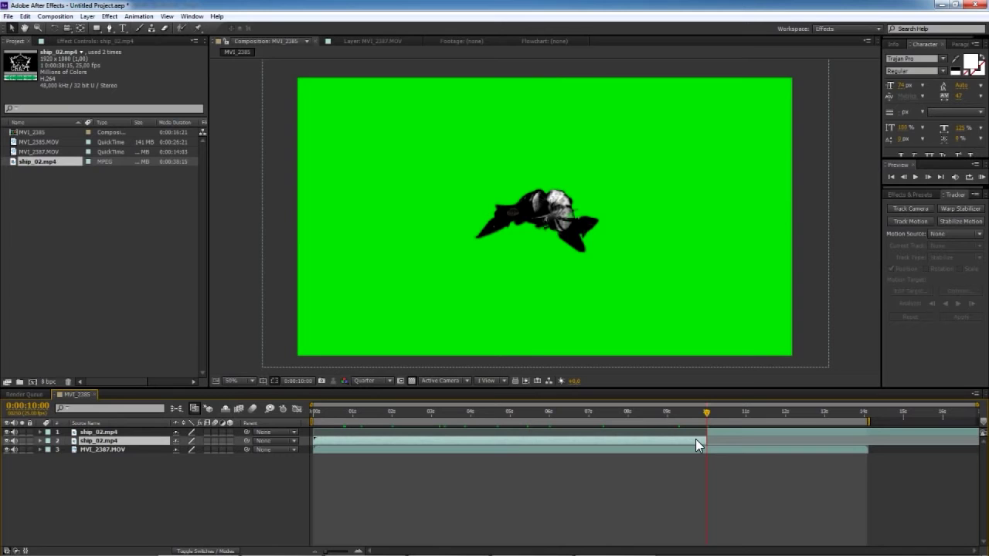
pyautogui.press('Delete')
pyautogui.moveTo(717, 430); pyautogui.dragTo(370, 436)
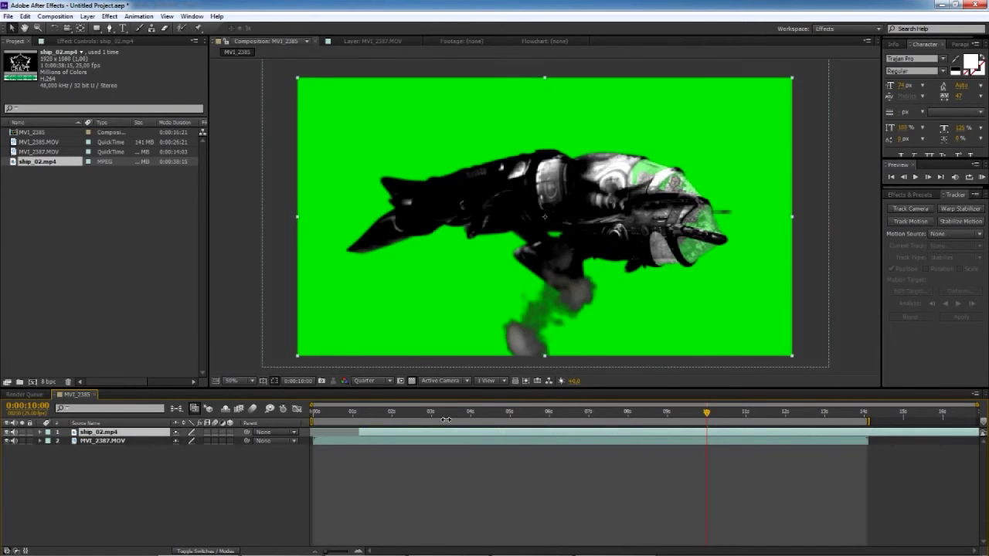
pyautogui.moveTo(597, 409); pyautogui.dragTo(539, 410)
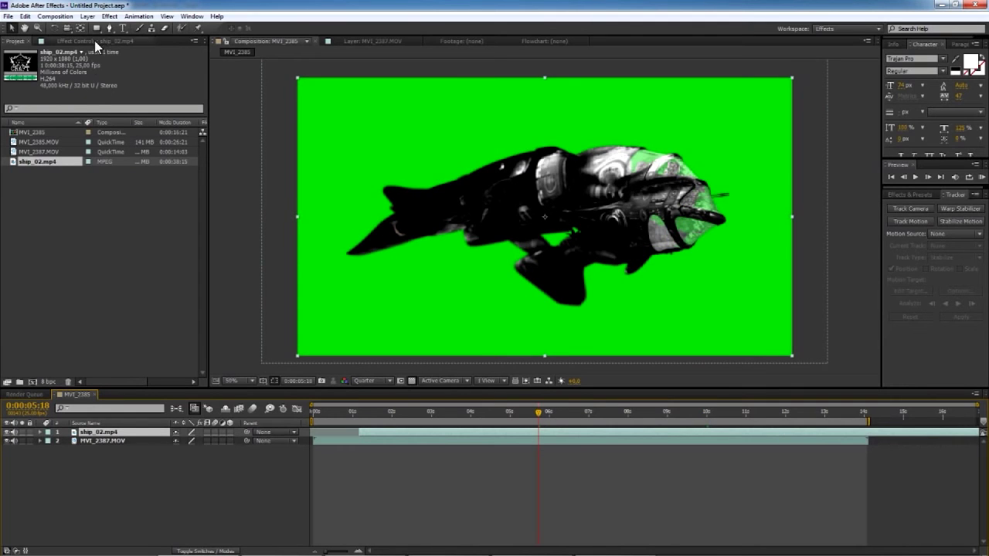
# Apply Effect > Keying > Keylight (1.2) to the ship layer.
pyautogui.click(109, 17)
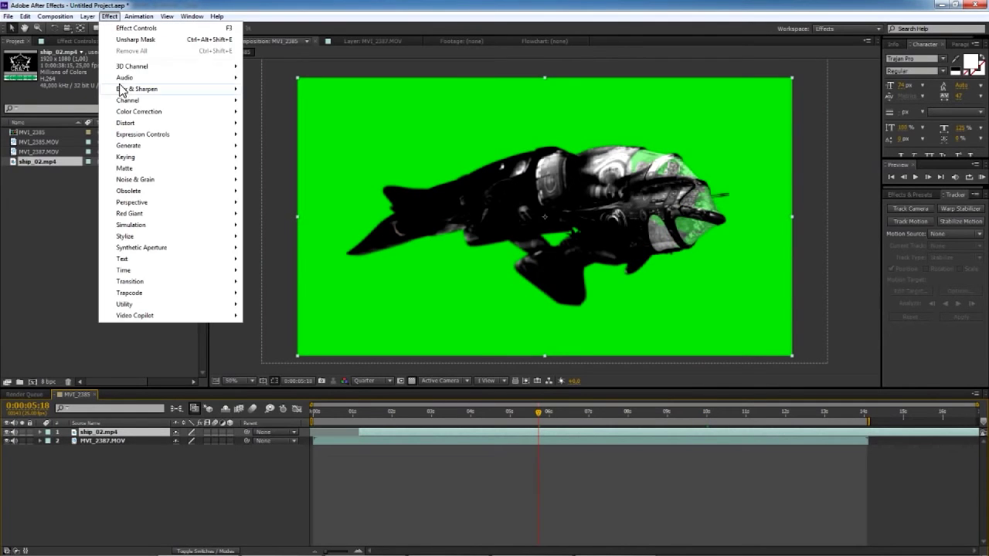
pyautogui.moveTo(118, 157)
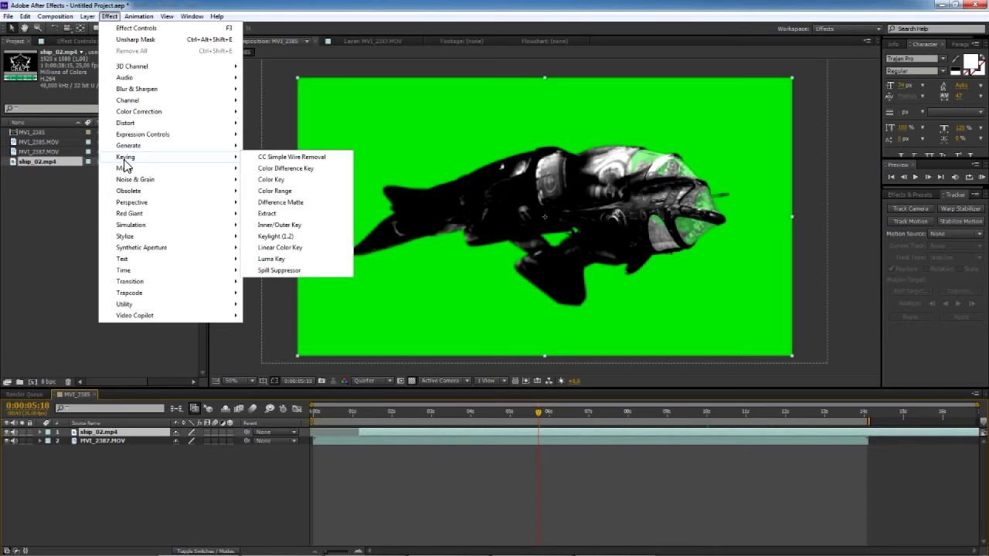
pyautogui.click(286, 238)
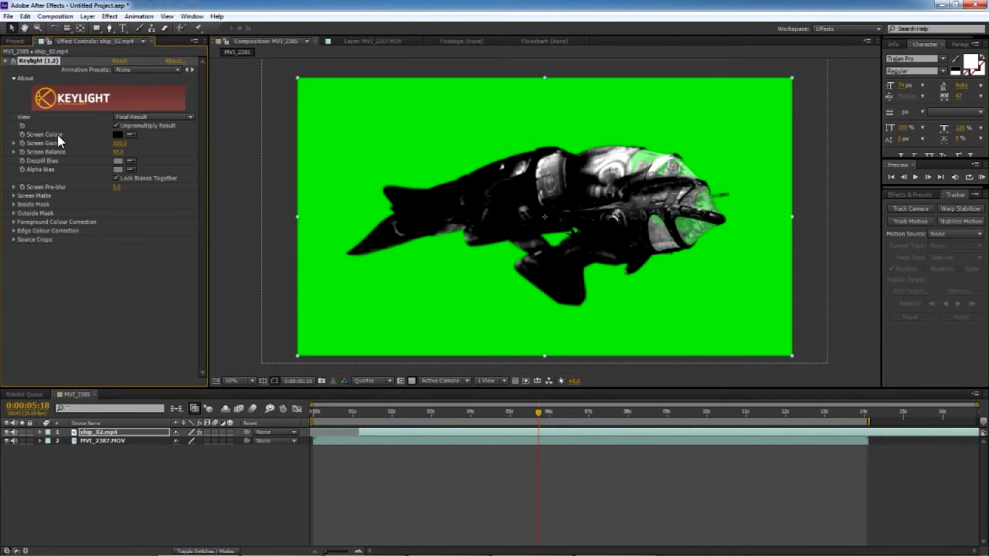
# Sample the green background as Screen Colour and check the key at 0:00:03:21 and 0:00:01:12.
pyautogui.click(131, 136)
pyautogui.click(414, 137)
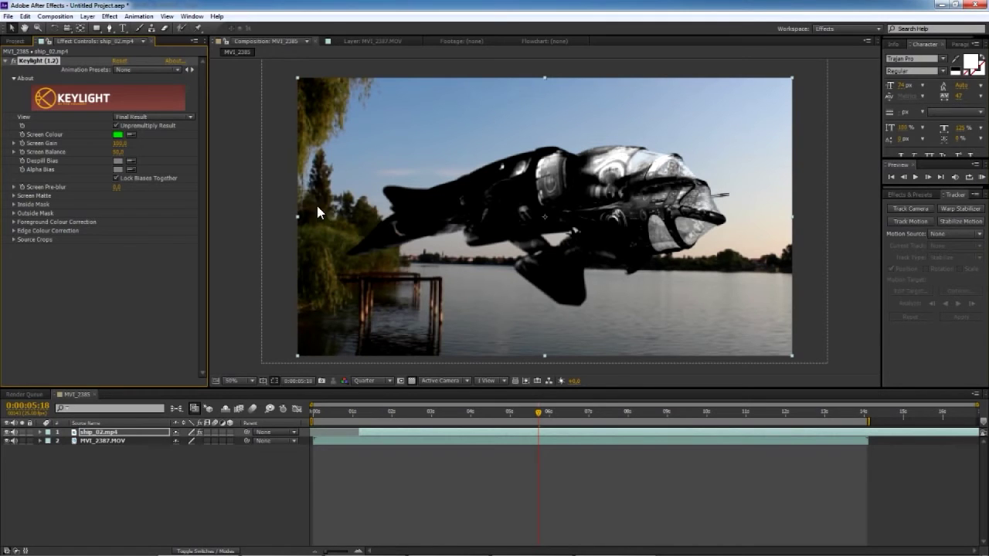
pyautogui.click(463, 411)
pyautogui.click(371, 411)
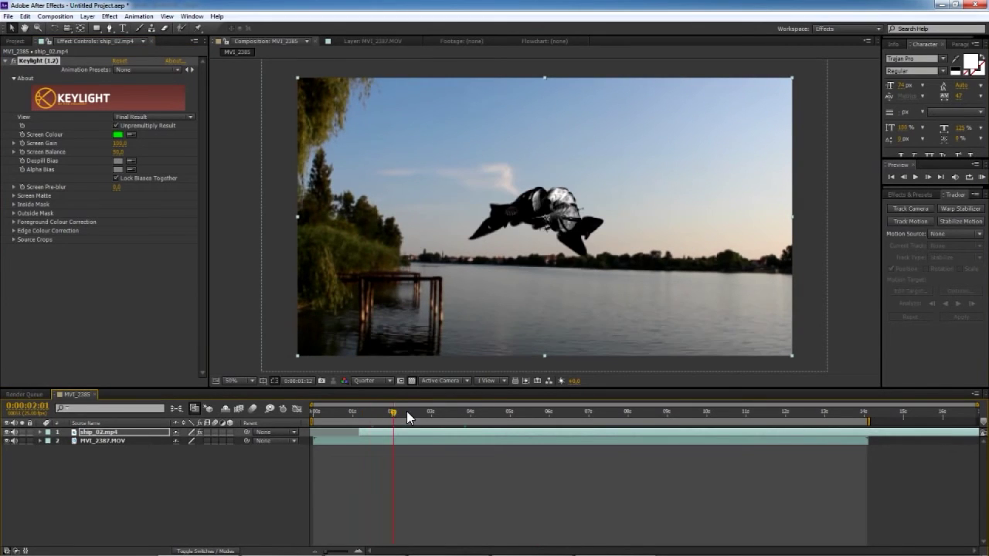
# Move the keyed spaceship higher and slightly to the right in the viewer.
pyautogui.click(442, 411)
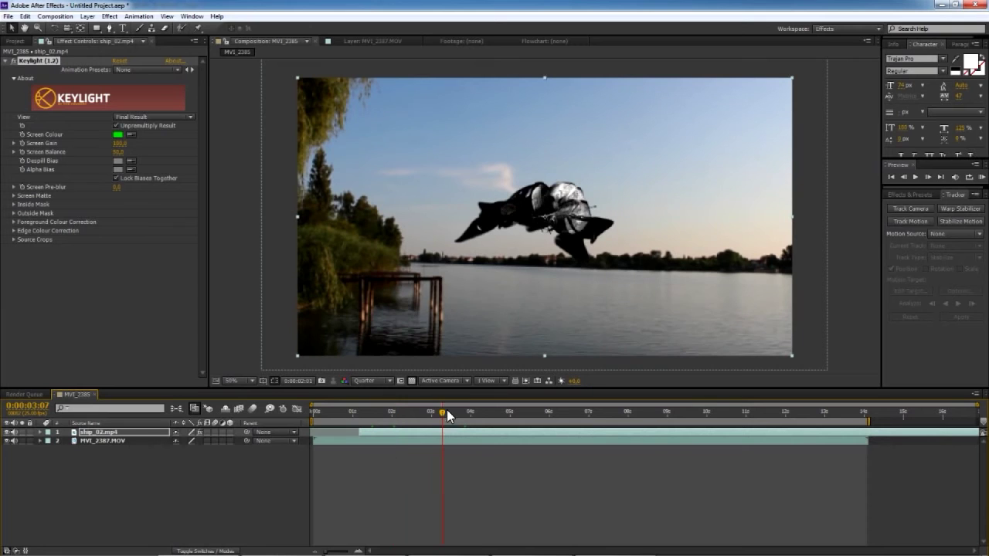
pyautogui.click(493, 411)
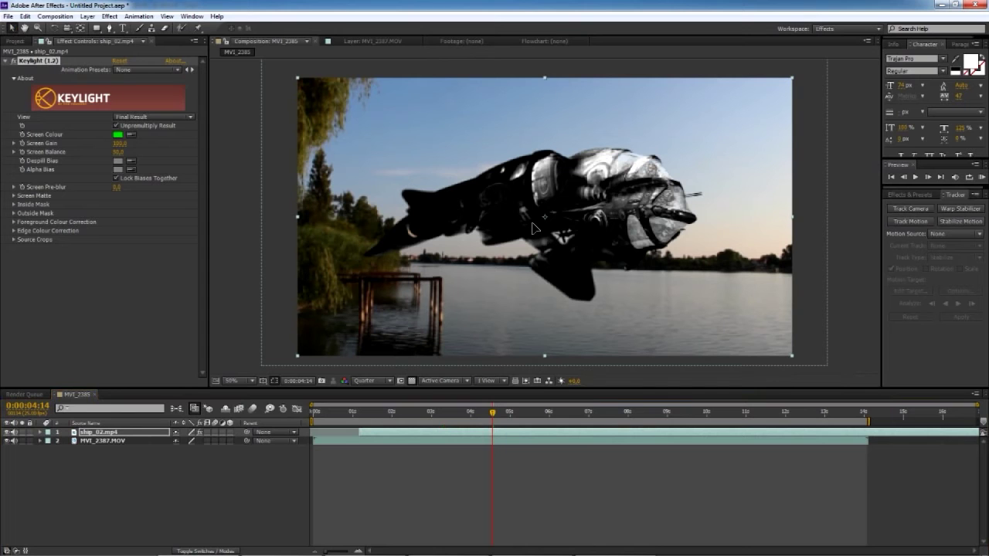
pyautogui.moveTo(531, 227); pyautogui.dragTo(539, 177)
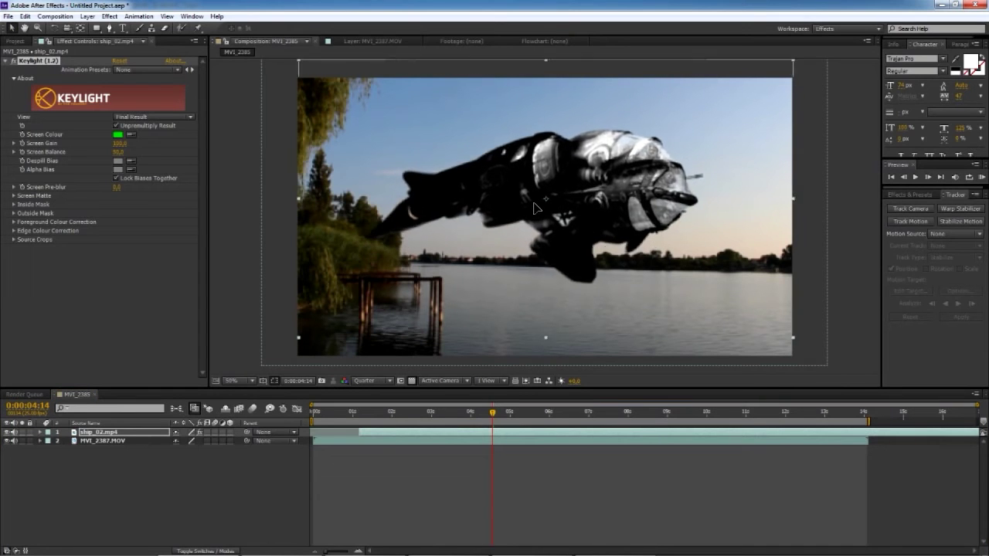
pyautogui.moveTo(540, 177); pyautogui.dragTo(566, 177)
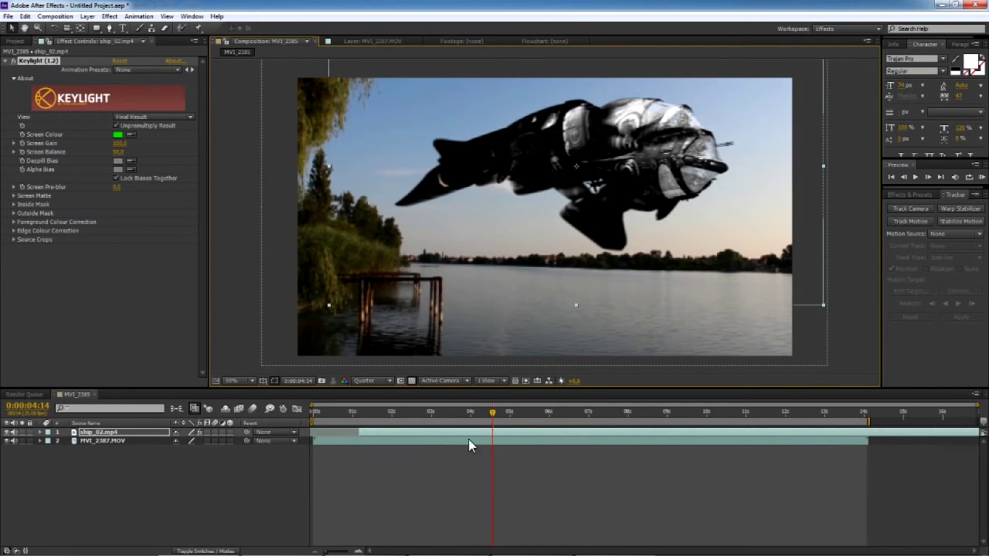
# Make the ship clip start at 0 seconds and preview playback to about 0:00:05:23.
pyautogui.click(361, 413)
pyautogui.moveTo(359, 435); pyautogui.dragTo(328, 434)
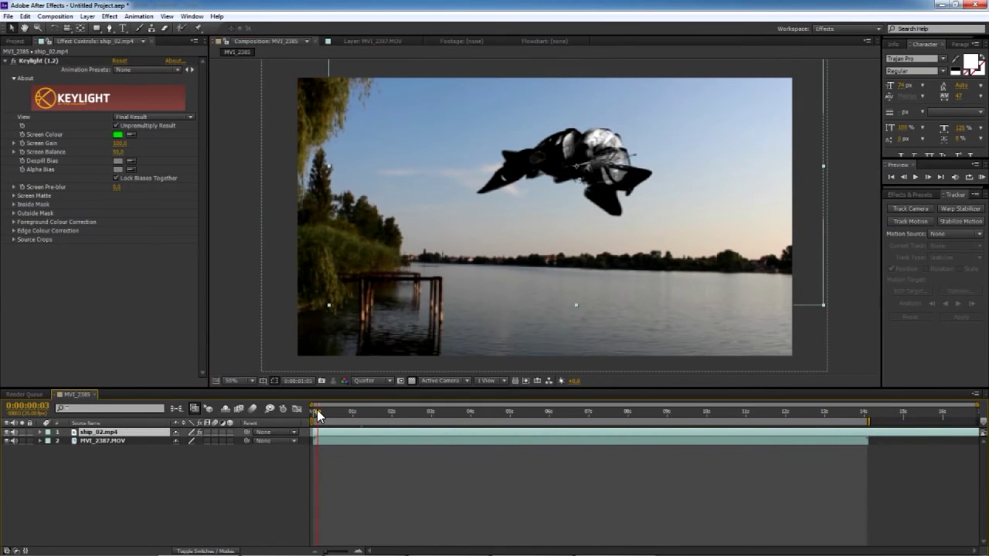
pyautogui.press('space')
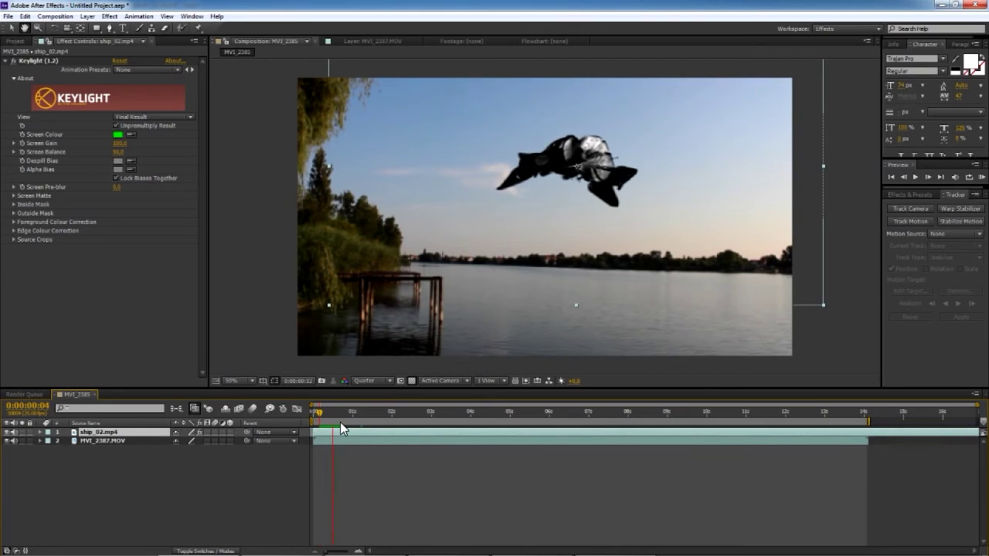
pyautogui.click(511, 412)
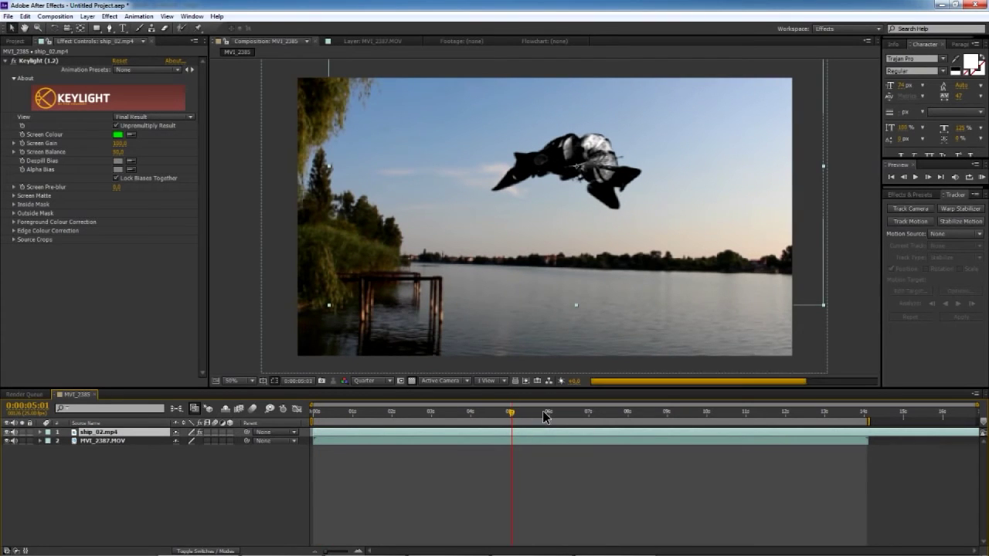
pyautogui.press('space')
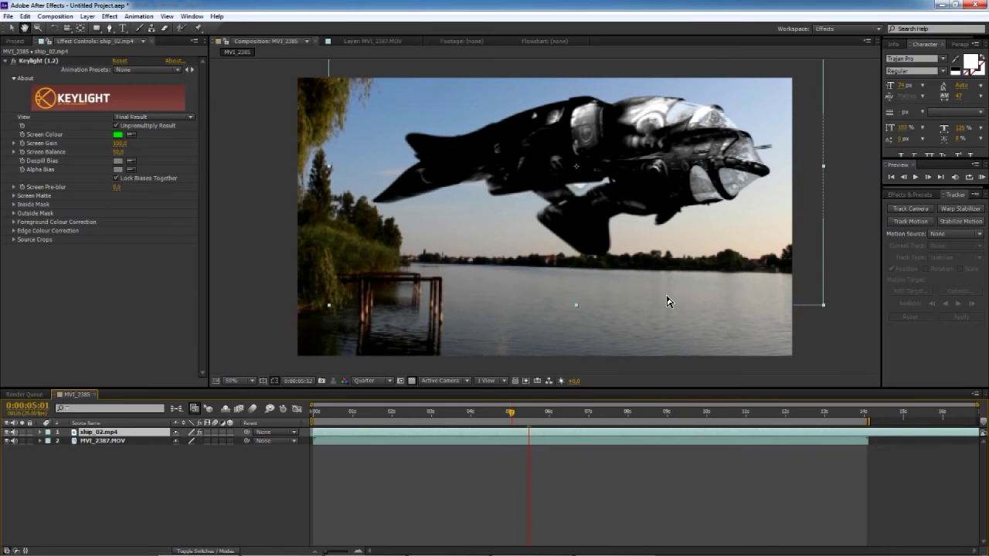
pyautogui.press('space')
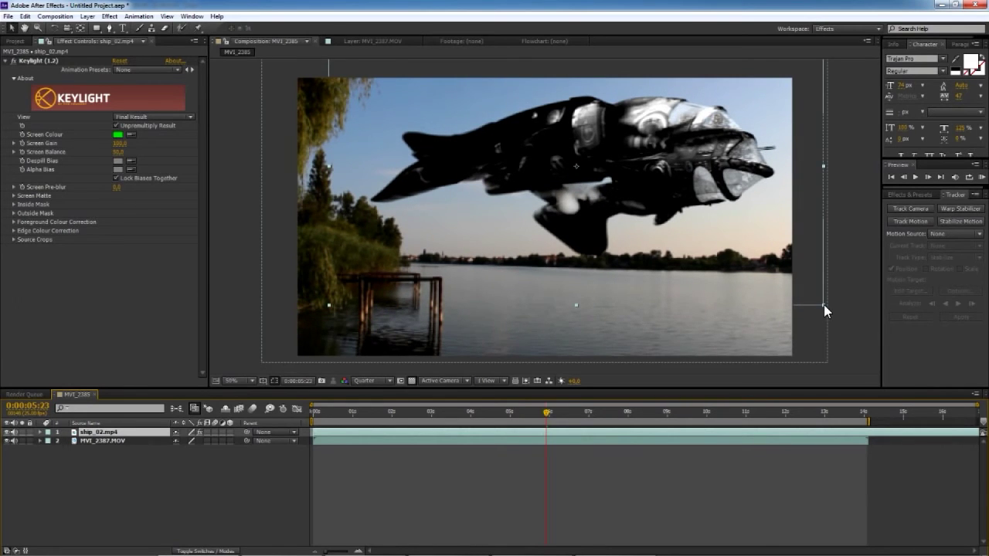
# Scale the ship down and move to 0:00:08:19 where the smoke appears.
pyautogui.moveTo(822, 306); pyautogui.dragTo(797, 275)
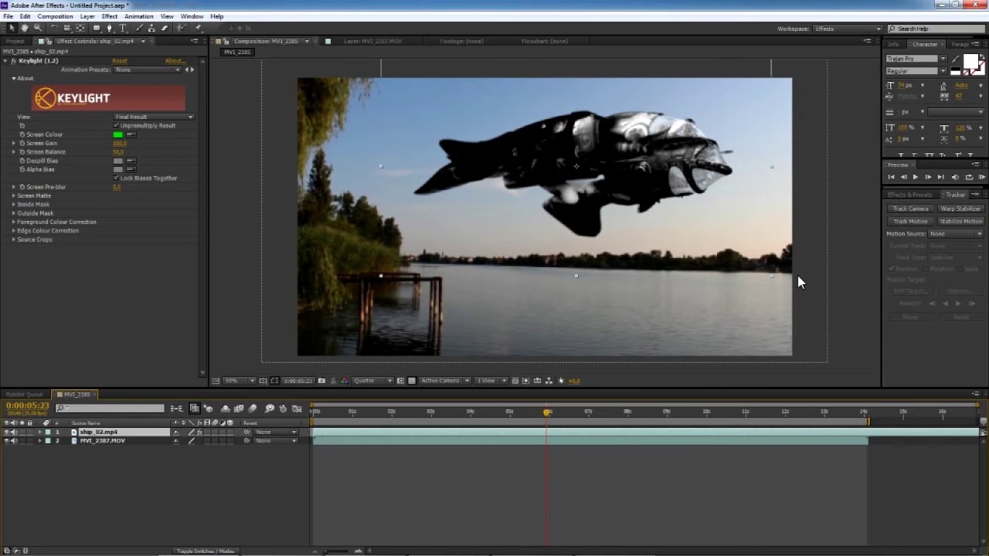
pyautogui.moveTo(553, 413); pyautogui.dragTo(557, 415)
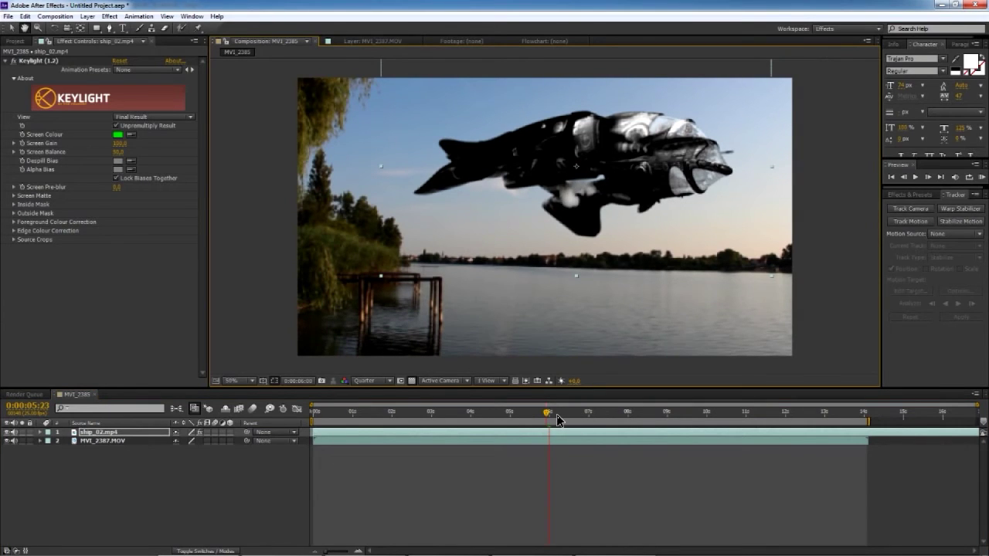
pyautogui.moveTo(558, 420); pyautogui.dragTo(646, 421)
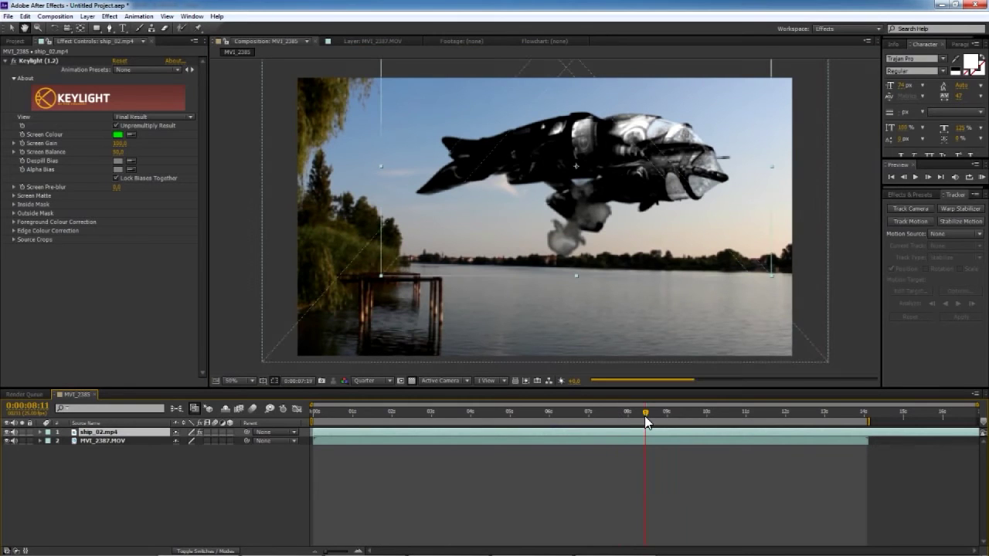
pyautogui.click(656, 416)
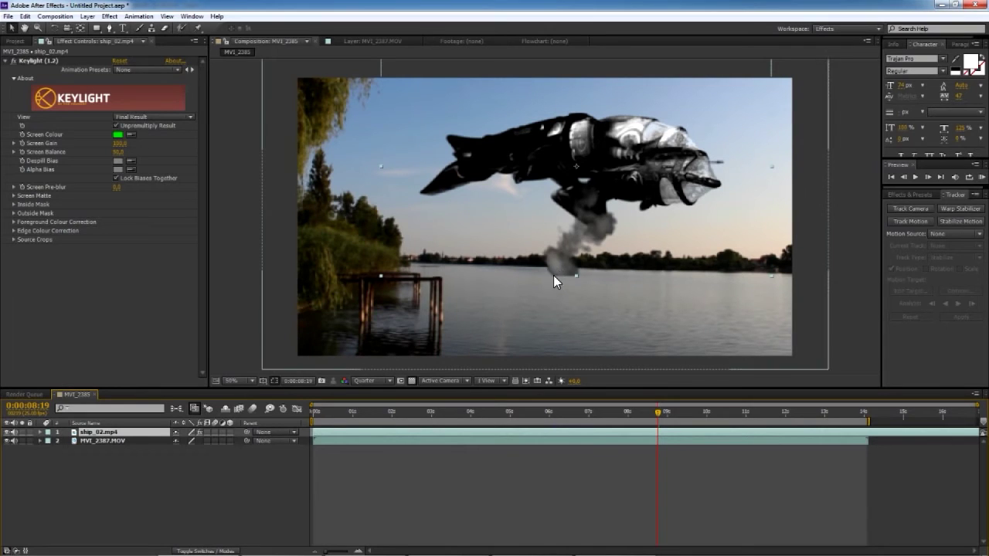
pyautogui.click(109, 28)
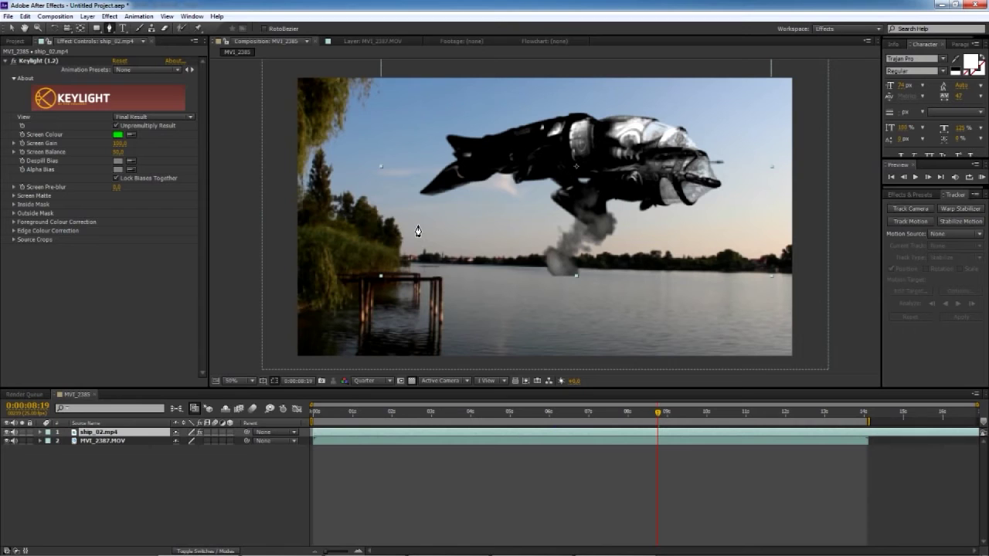
# Draw a closed Mask 1 around the ship and its smoke, following the lake horizon.
pyautogui.click(417, 225)
pyautogui.click(544, 271)
pyautogui.click(560, 275)
pyautogui.click(576, 273)
pyautogui.click(588, 270)
pyautogui.click(638, 245)
pyautogui.click(720, 241)
pyautogui.click(776, 233)
pyautogui.click(842, 104)
pyautogui.click(804, 69)
pyautogui.moveTo(603, 81); pyautogui.dragTo(634, 124)
pyautogui.click(452, 80)
pyautogui.click(384, 144)
pyautogui.click(397, 234)
pyautogui.click(433, 259)
pyautogui.click(449, 269)
pyautogui.click(448, 269)
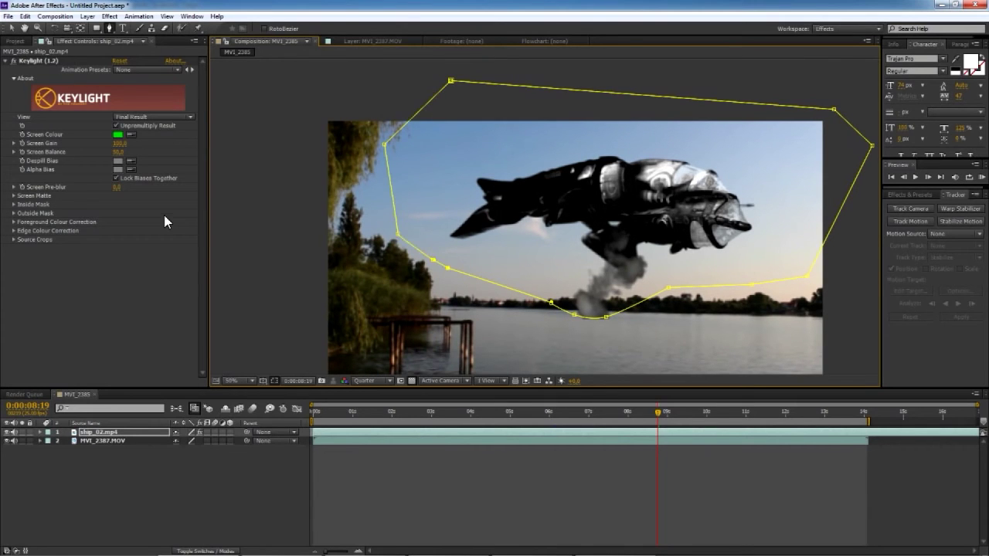
# Set Mask 1 Feather to about 81.8 px and Mask Expansion to -47 px, then deselect the layer.
pyautogui.click(11, 28)
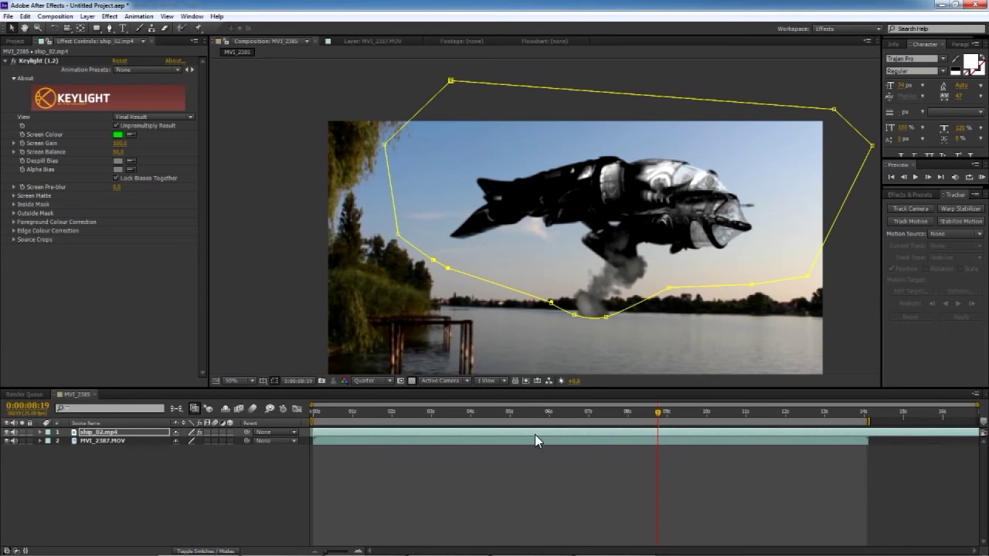
pyautogui.click(41, 433)
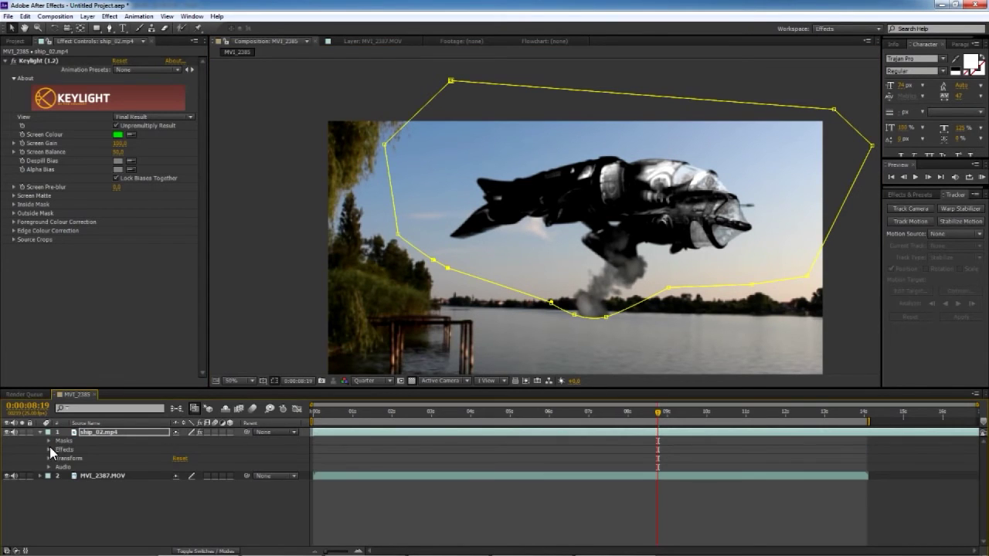
pyautogui.click(47, 439)
pyautogui.click(57, 450)
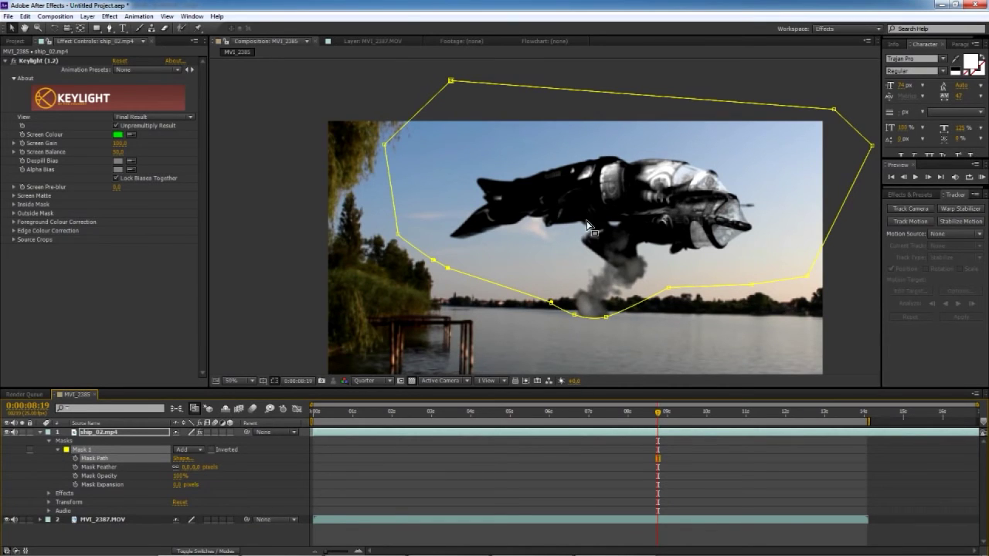
pyautogui.moveTo(349, 313); pyautogui.dragTo(275, 232)
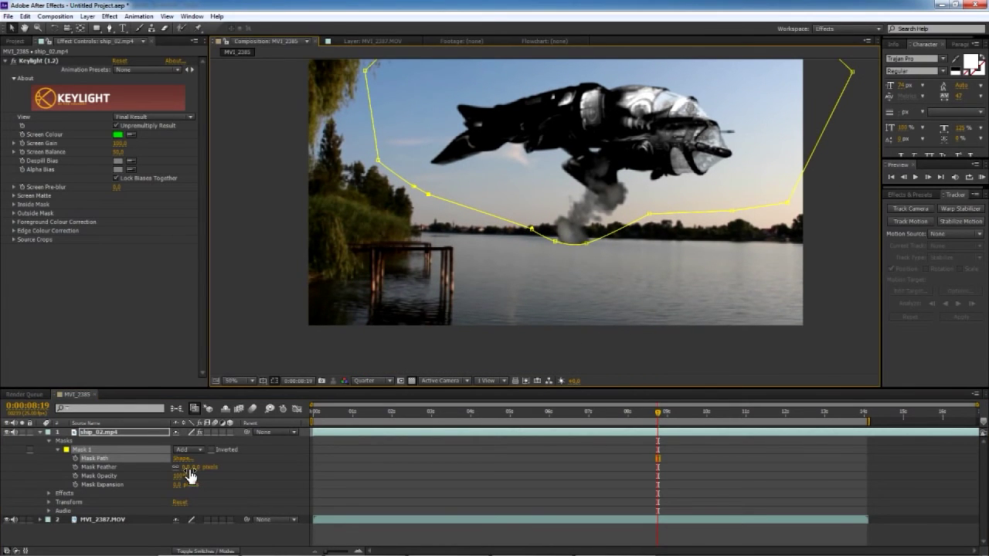
pyautogui.moveTo(186, 468); pyautogui.dragTo(222, 468)
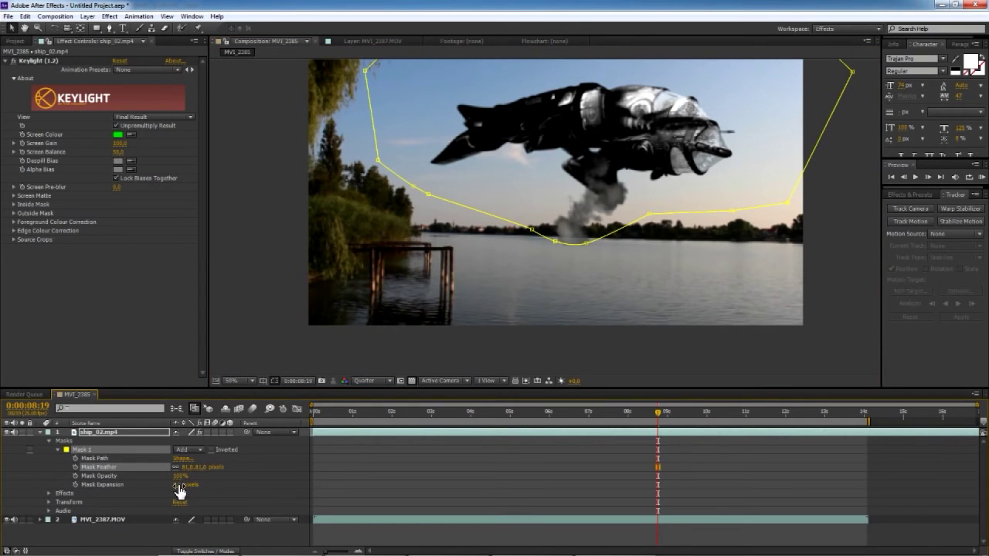
pyautogui.moveTo(176, 484); pyautogui.dragTo(161, 495)
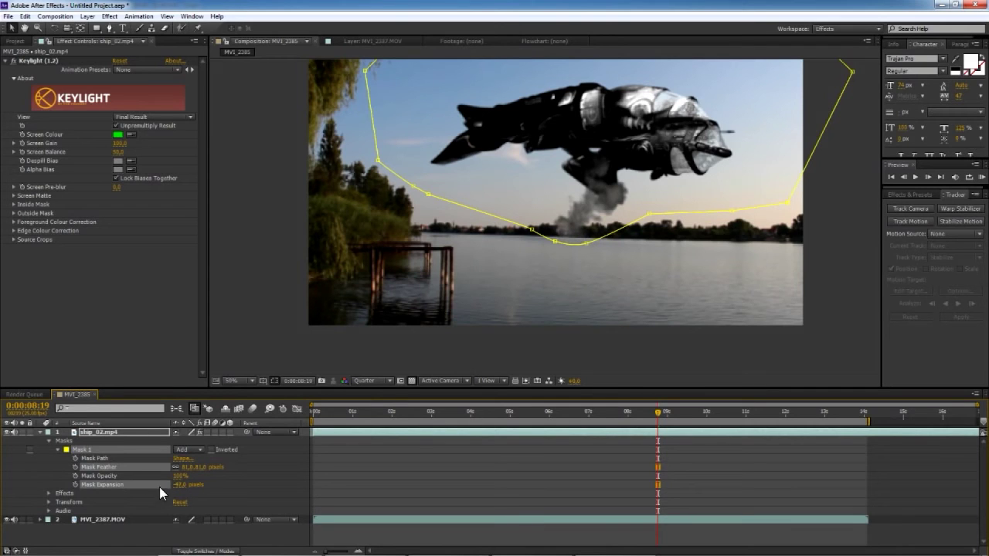
pyautogui.click(256, 205)
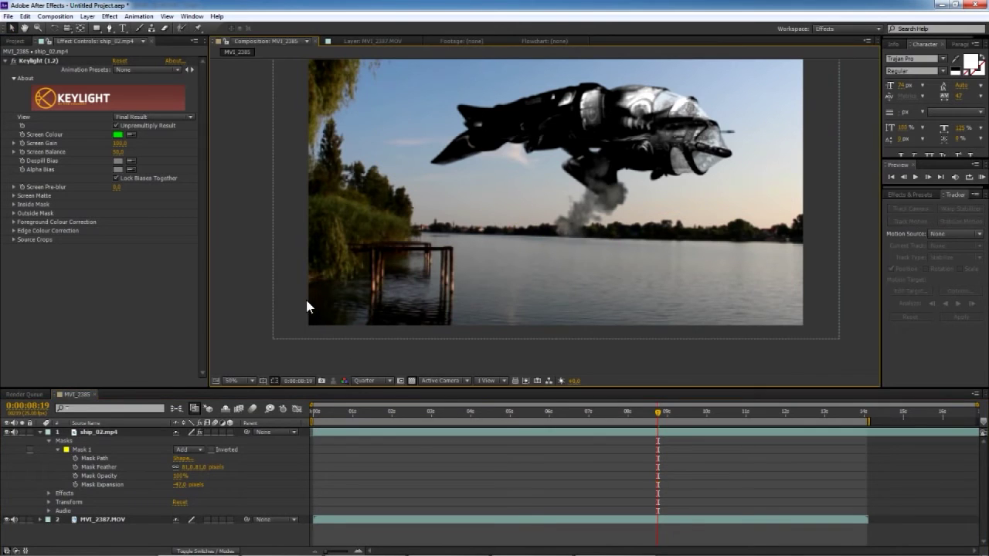
# Scrub from about 9 seconds to near the clip's end and back to review the ship.
pyautogui.click(676, 414)
pyautogui.moveTo(737, 415); pyautogui.dragTo(831, 415)
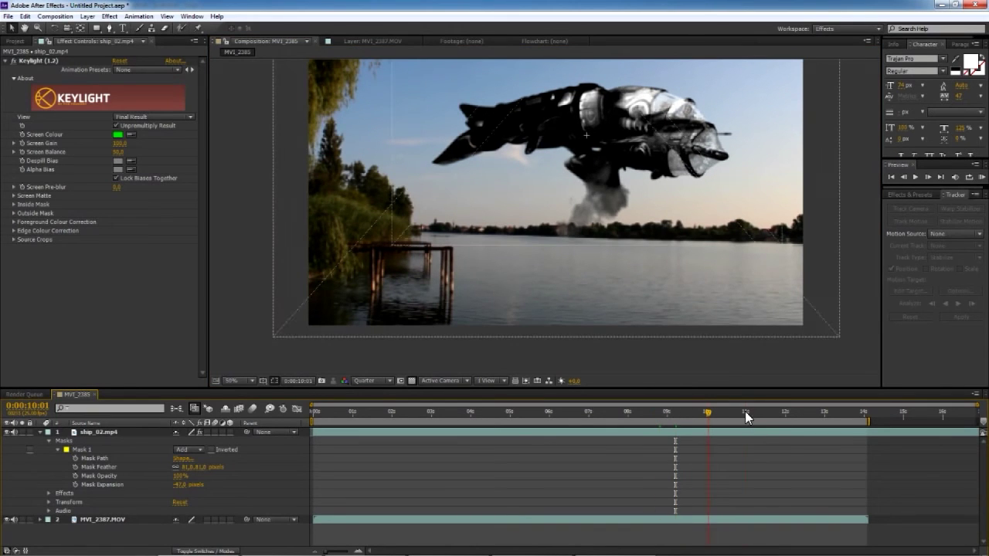
pyautogui.click(843, 414)
pyautogui.click(856, 415)
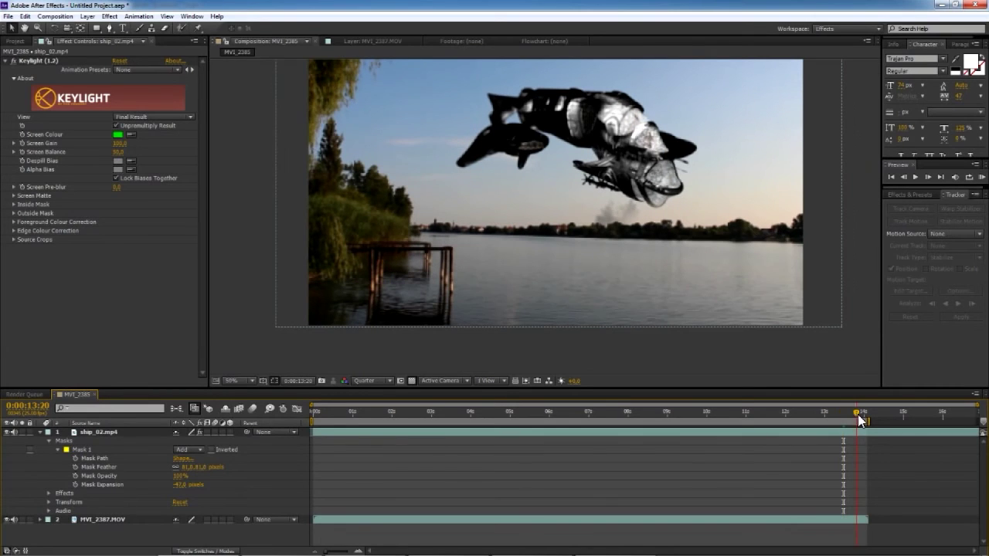
pyautogui.click(581, 411)
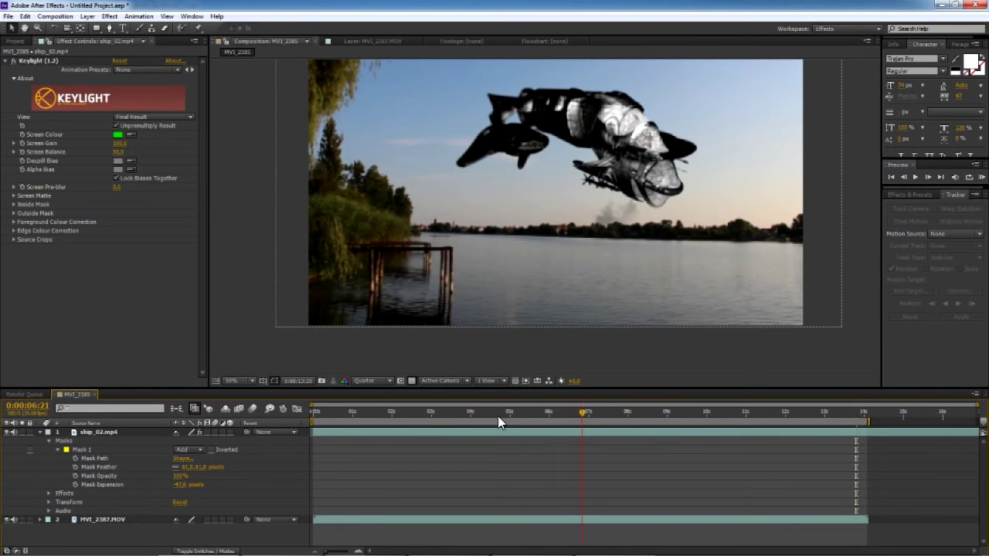
pyautogui.click(389, 416)
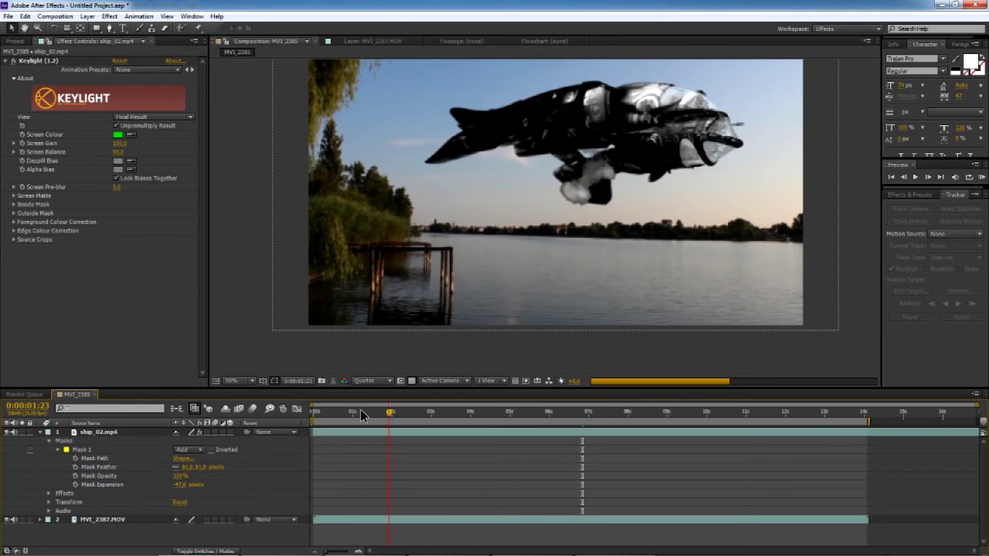
# Set preview resolution to Full, inspect the ship at 100% zoom, and return to 50% to review frames.
pyautogui.click(372, 380)
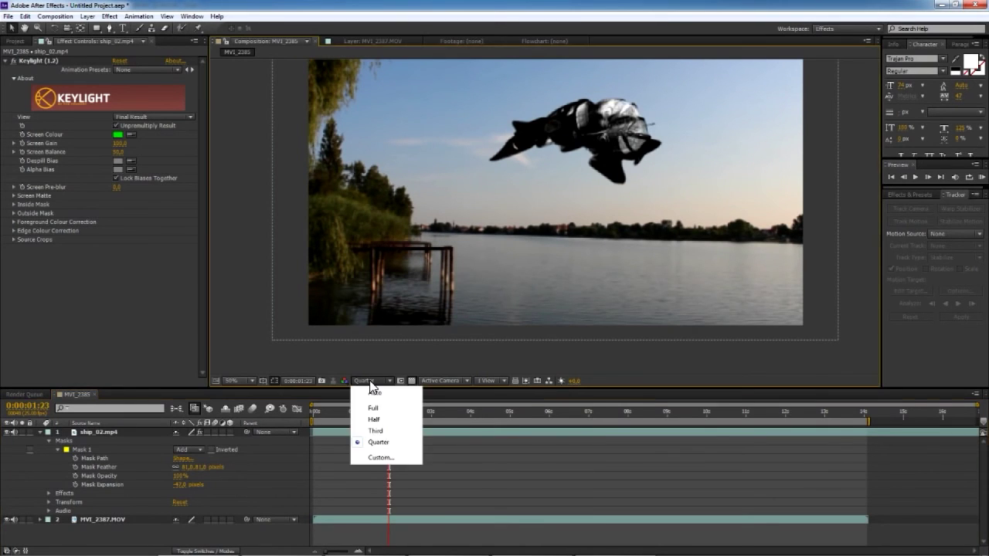
pyautogui.click(373, 408)
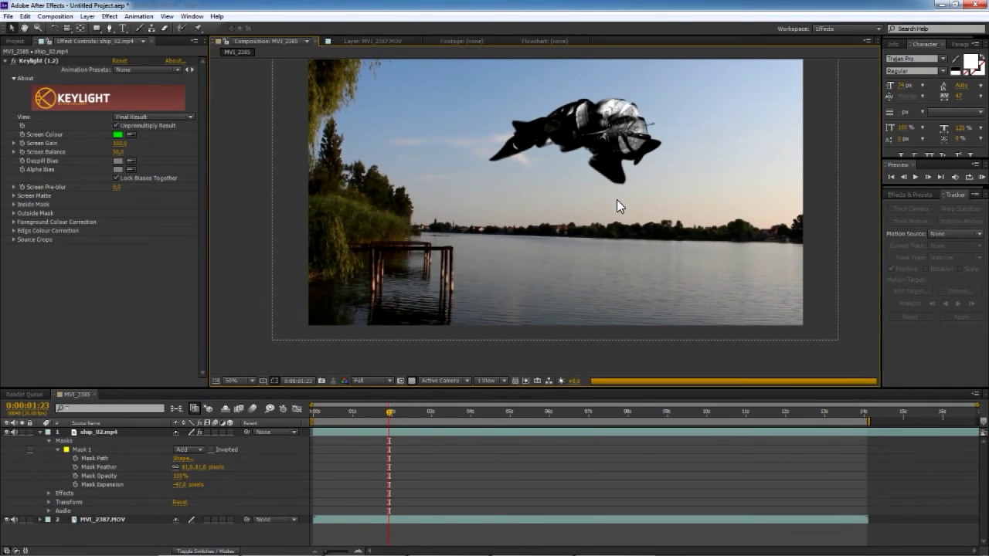
pyautogui.press('/')
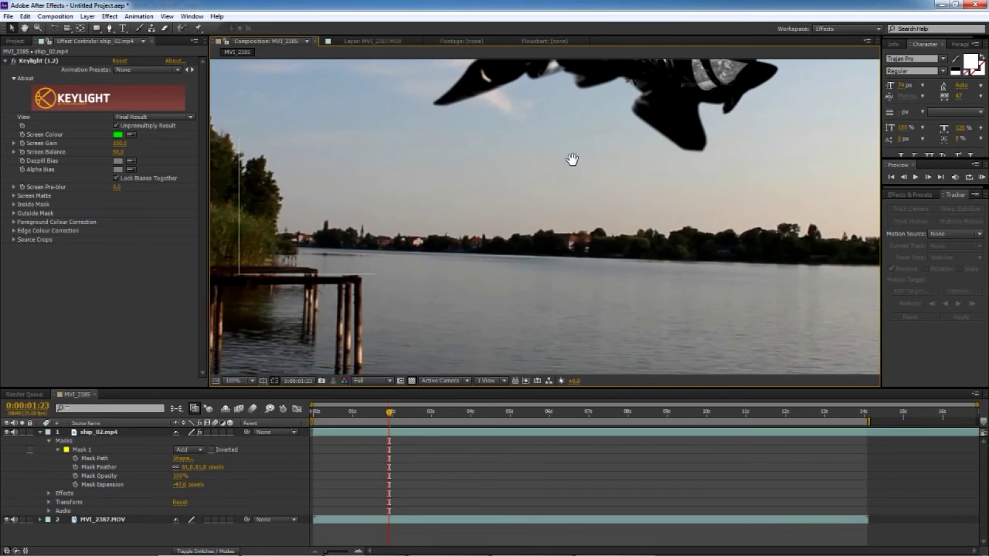
pyautogui.moveTo(572, 159); pyautogui.dragTo(435, 335)
pyautogui.moveTo(536, 230); pyautogui.dragTo(534, 286)
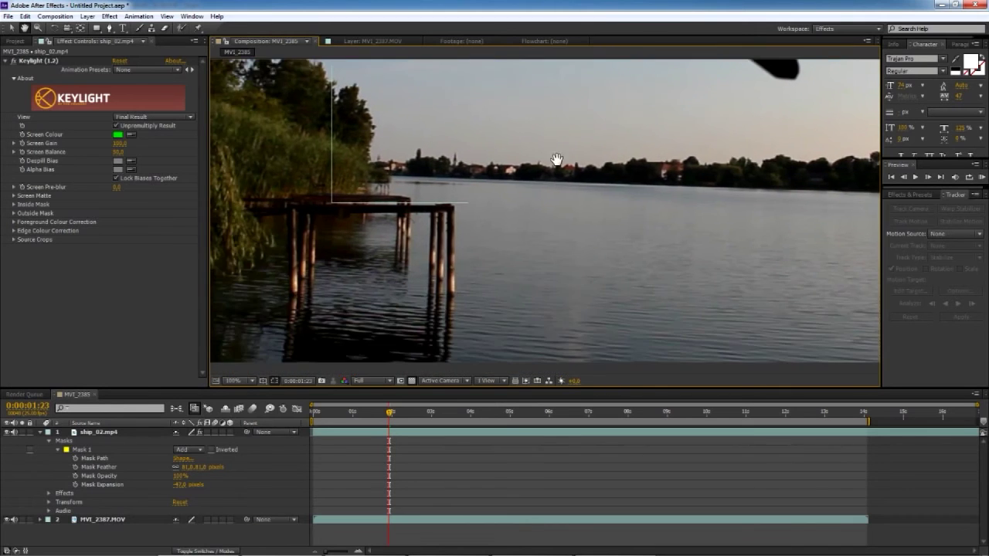
pyautogui.press(',')
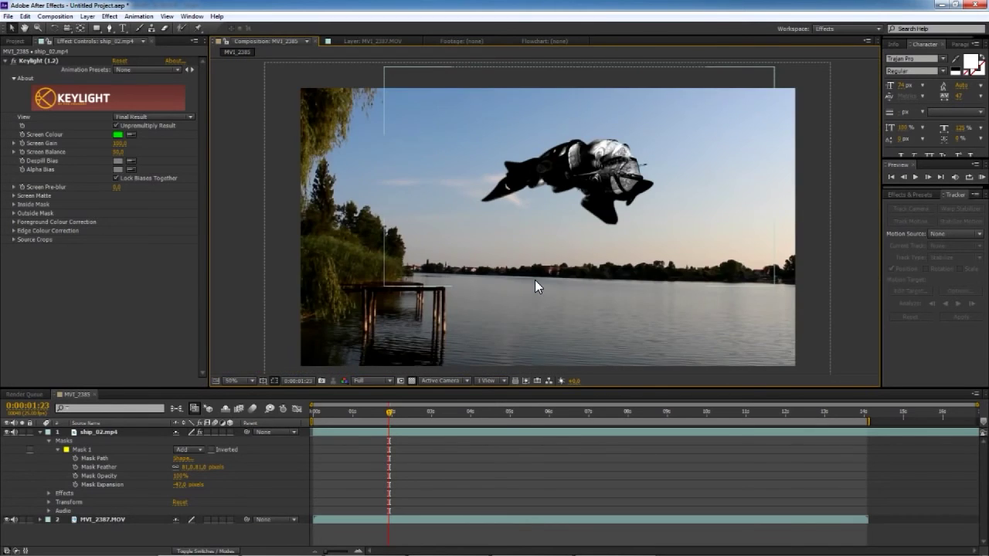
pyautogui.moveTo(504, 263); pyautogui.dragTo(473, 235)
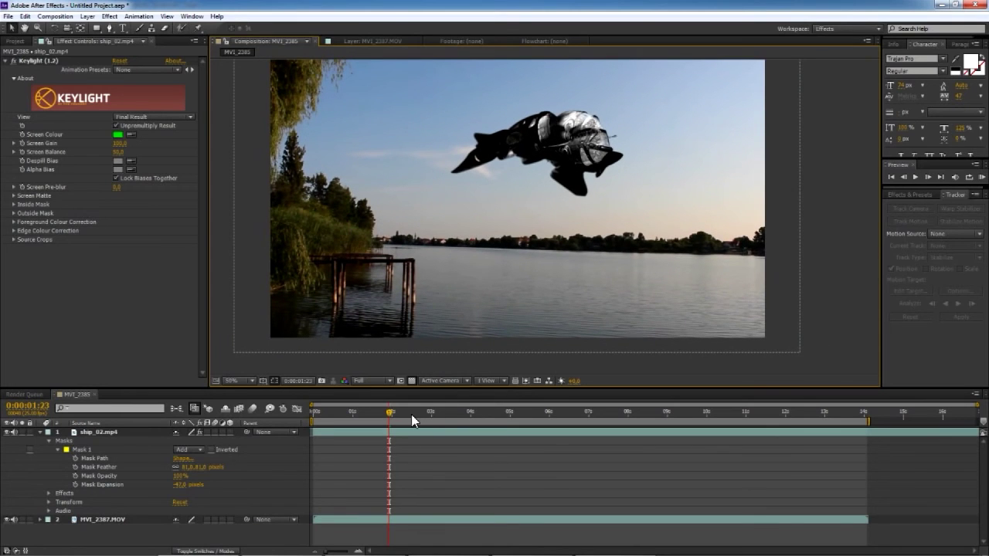
pyautogui.click(465, 413)
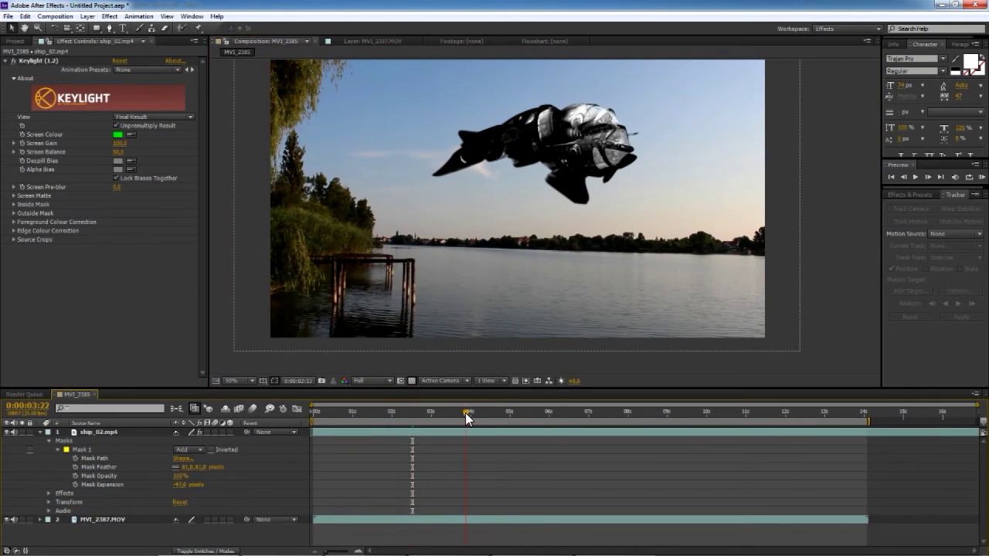
pyautogui.click(563, 416)
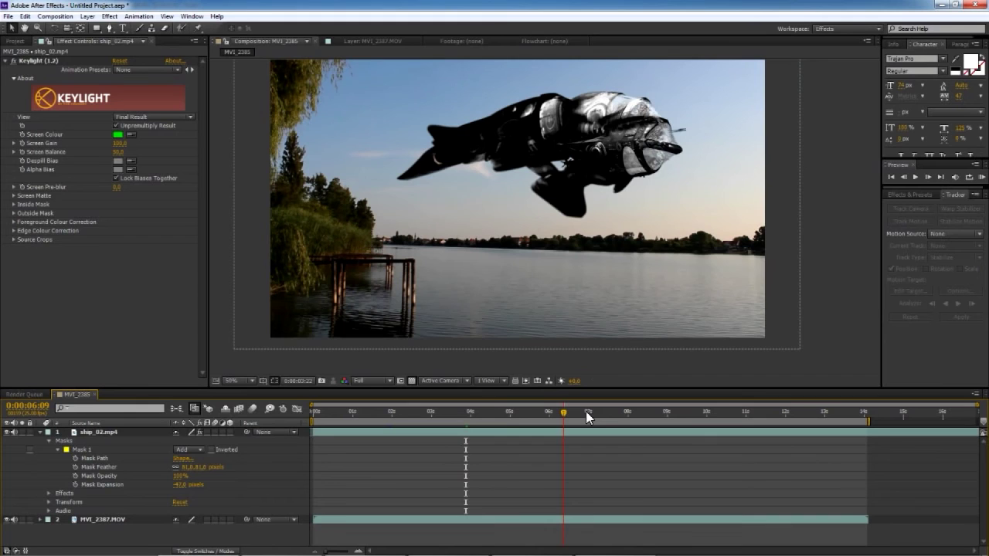
pyautogui.click(620, 413)
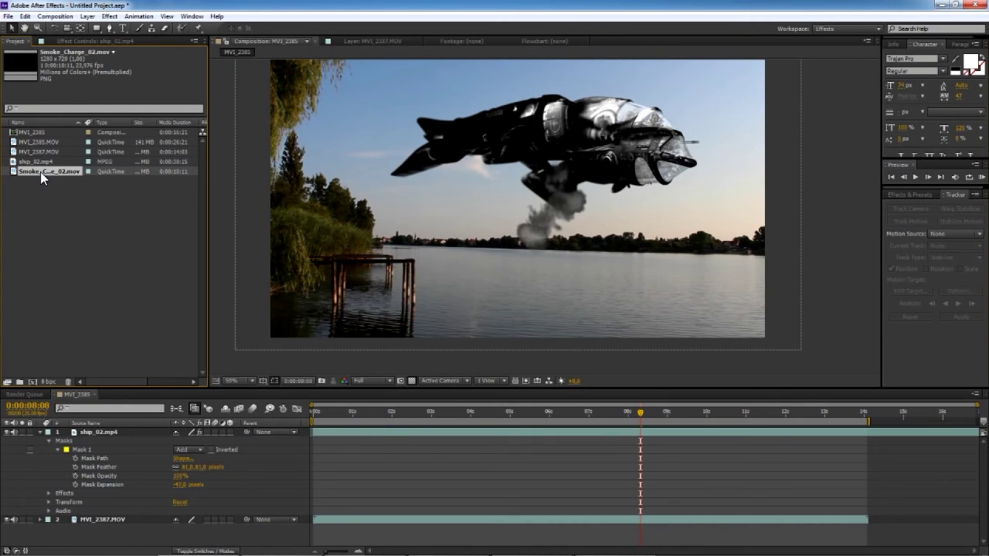
# Drop Smoke_Charge_02.mov from the Project panel into the timeline between ship_02.mp4 and MVI_2387.MOV.
pyautogui.moveTo(40, 171)
pyautogui.mouseDown()
pyautogui.moveTo(625, 416)
pyautogui.moveTo(626, 431)
pyautogui.mouseUp()
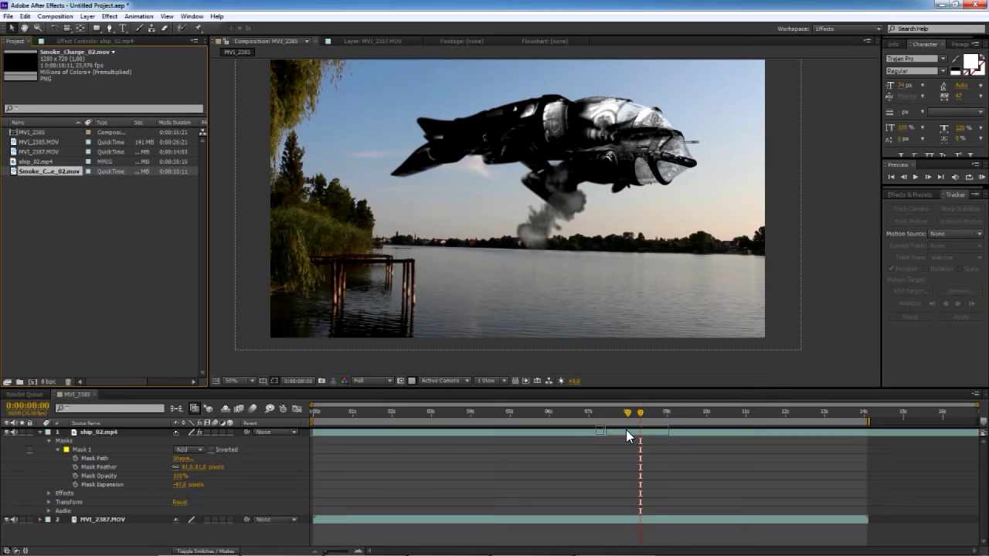
pyautogui.moveTo(626, 430); pyautogui.dragTo(625, 431)
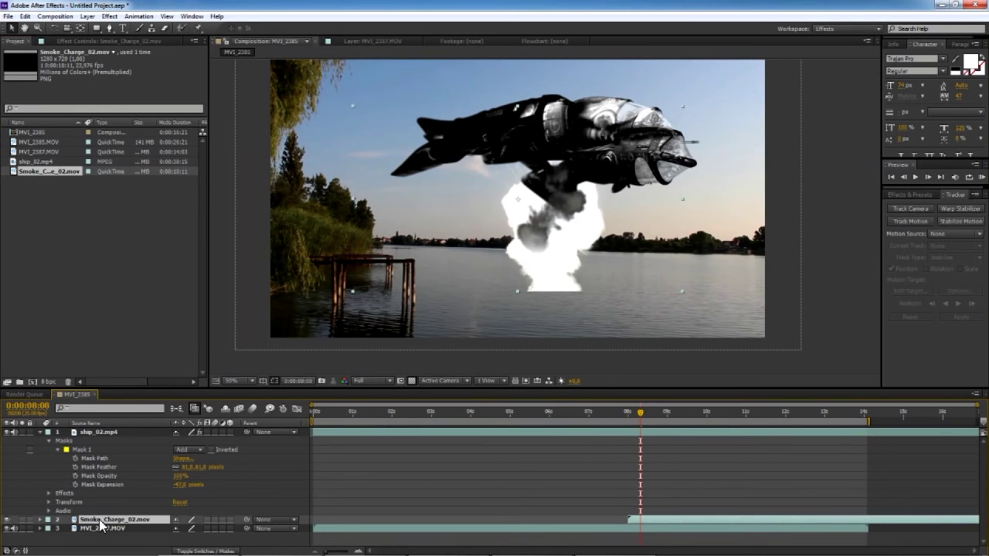
# Move Smoke_Charge_02.mov to the top of the layer stack and slide it to start near 7 seconds.
pyautogui.moveTo(106, 517); pyautogui.dragTo(105, 428)
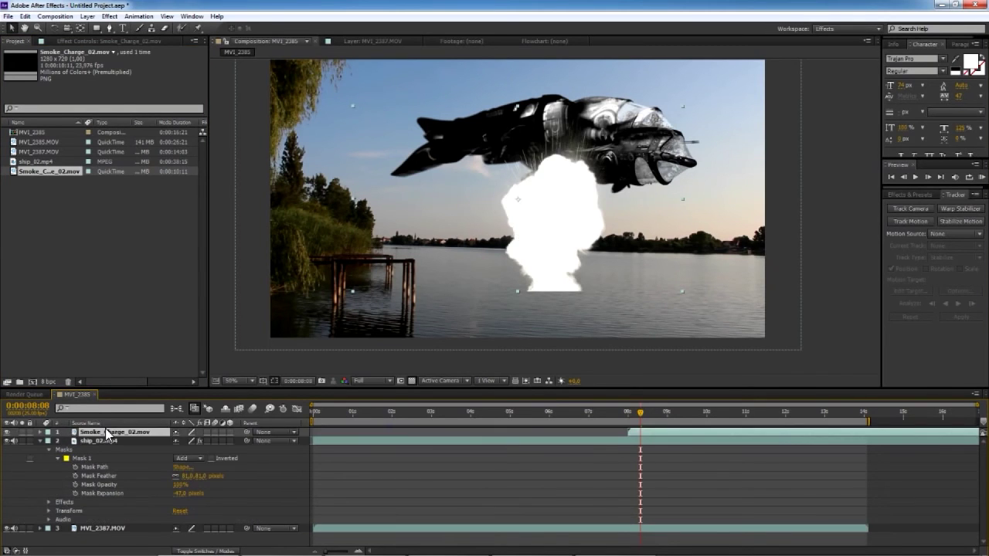
pyautogui.moveTo(663, 431); pyautogui.dragTo(661, 432)
pyautogui.moveTo(548, 433); pyautogui.dragTo(488, 433)
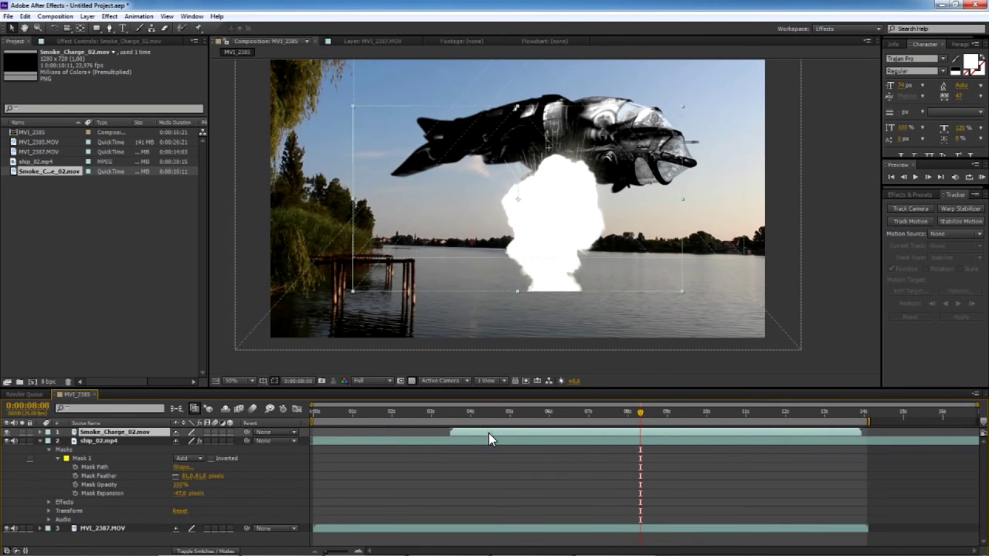
pyautogui.moveTo(489, 434); pyautogui.dragTo(620, 435)
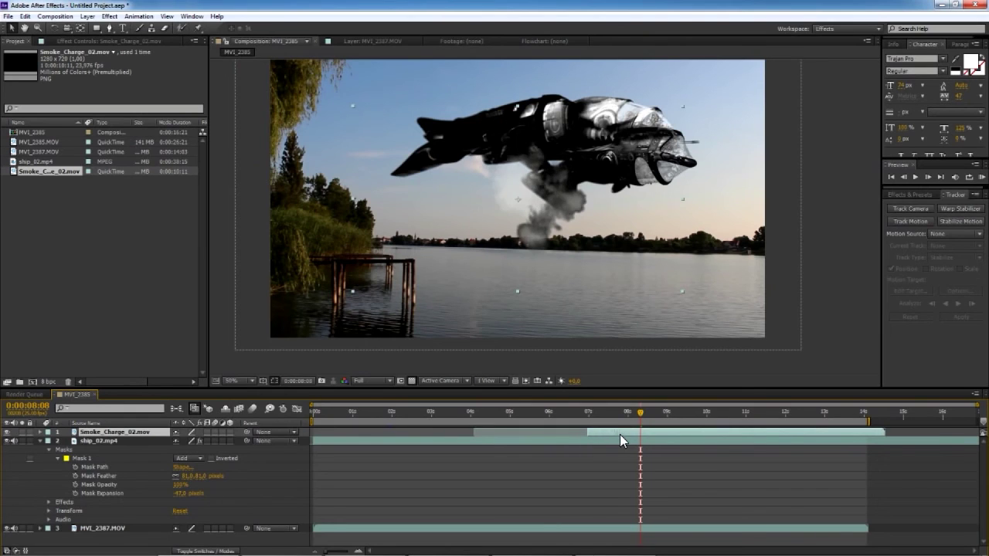
# Check the smoke's first frames around 7 seconds, ending at 7:14.
pyautogui.click(596, 413)
pyautogui.press('pageup')
pyautogui.press('pageup')
pyautogui.press('pageup')
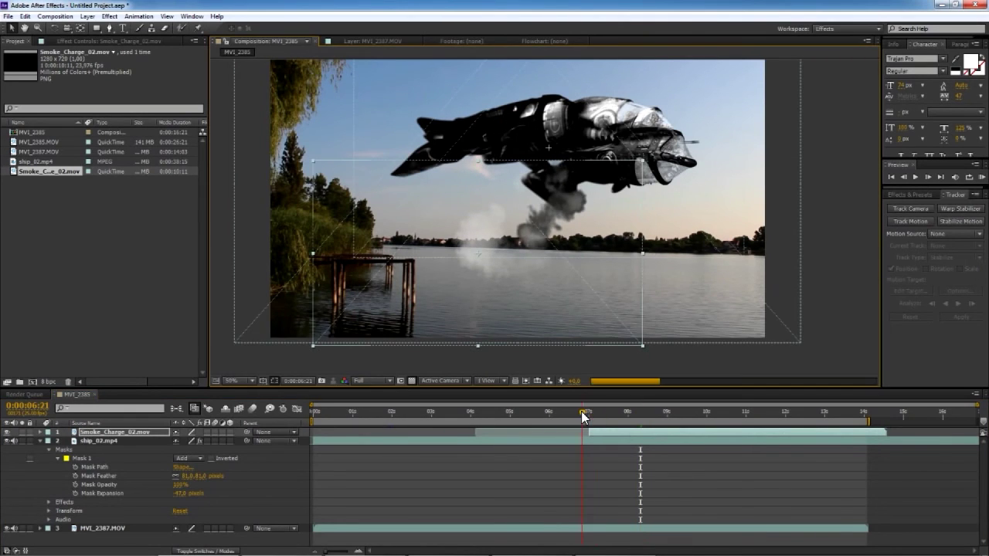
pyautogui.click(609, 411)
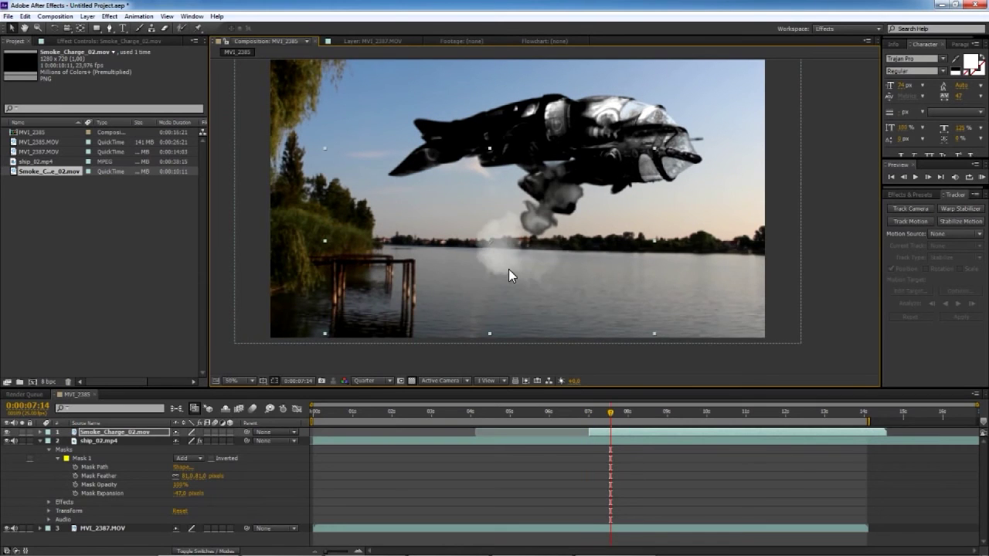
pyautogui.click(109, 17)
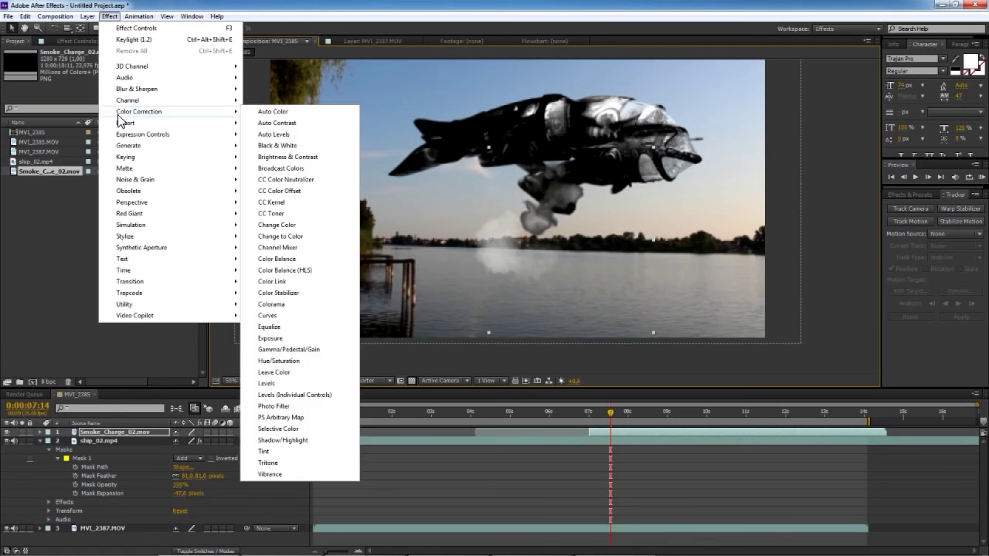
# Apply Levels to Smoke_Charge_02.mov with gamma lowered to 0.89, then review the darkened smoke.
pyautogui.click(267, 385)
pyautogui.moveTo(96, 126); pyautogui.dragTo(166, 135)
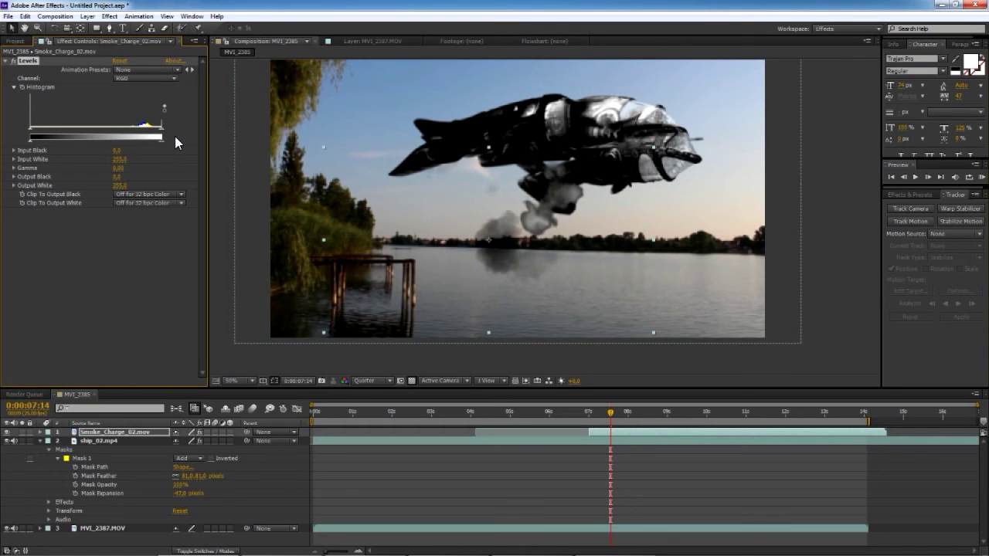
pyautogui.moveTo(162, 139); pyautogui.dragTo(155, 139)
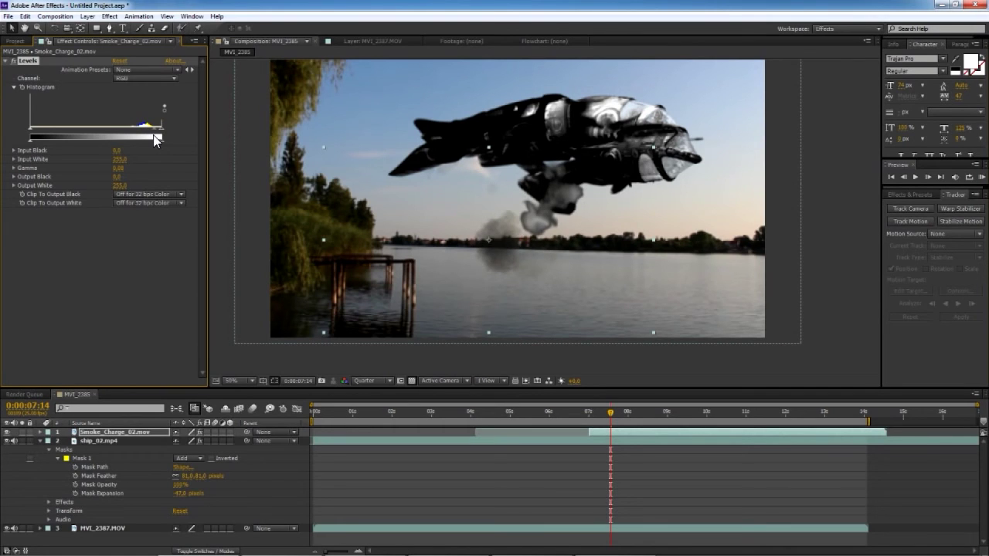
pyautogui.click(597, 416)
pyautogui.click(608, 413)
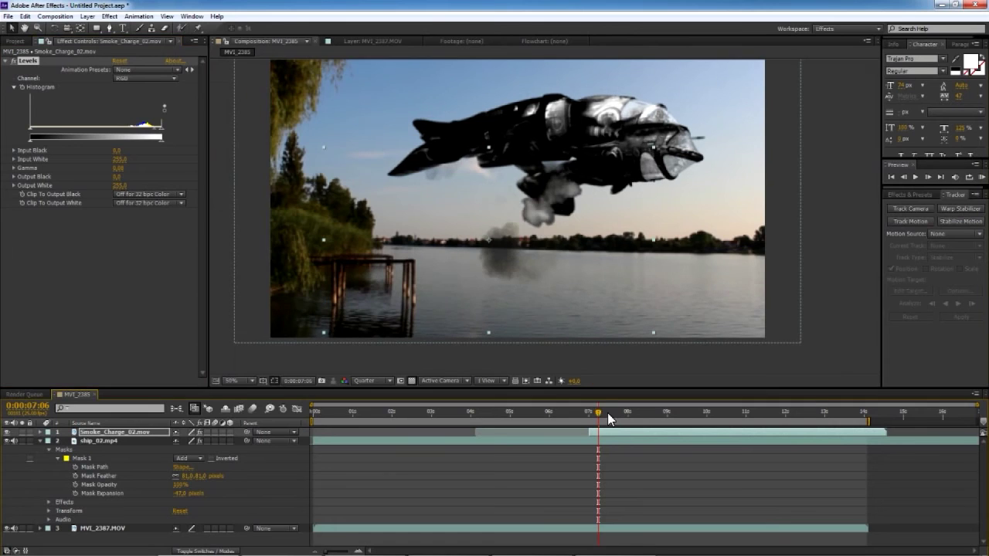
# Retime the Smoke_Charge_02 layer so it begins shortly before 9 seconds.
pyautogui.click(646, 413)
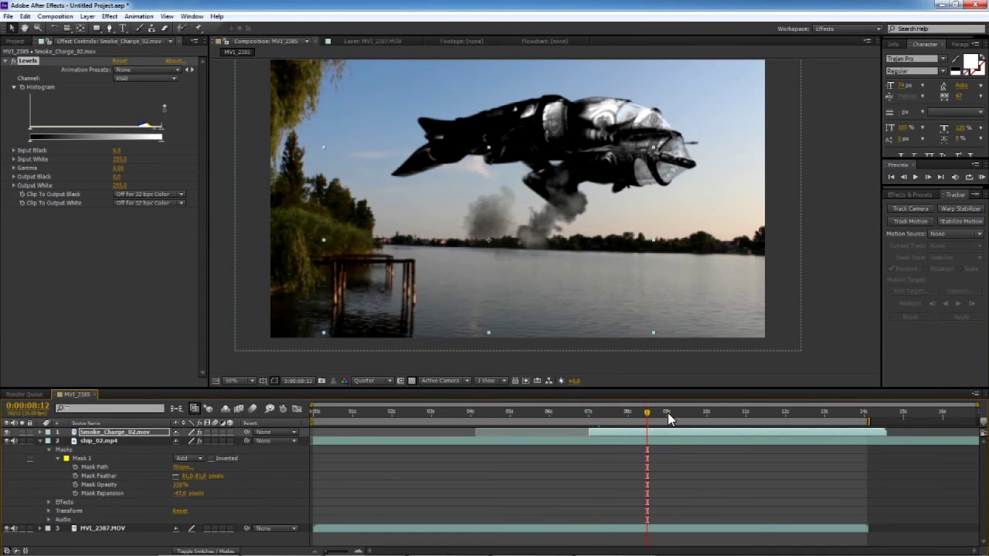
pyautogui.click(668, 413)
pyautogui.moveTo(651, 432); pyautogui.dragTo(734, 441)
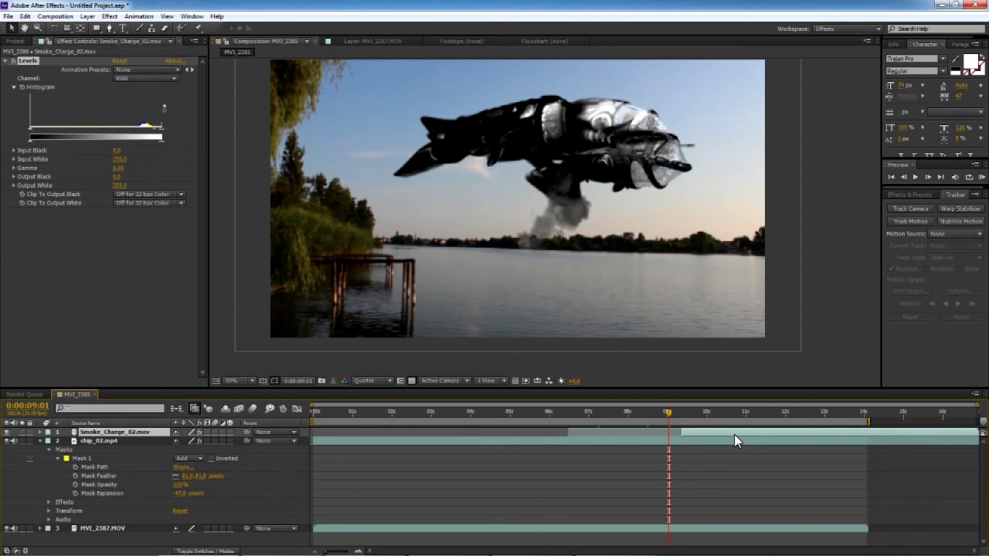
pyautogui.moveTo(734, 435); pyautogui.dragTo(714, 436)
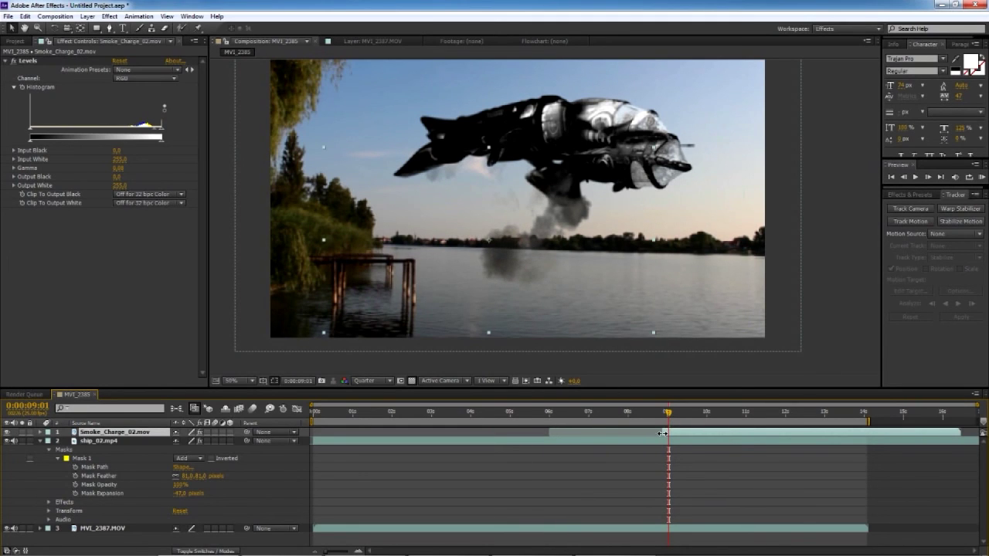
pyautogui.moveTo(663, 434); pyautogui.dragTo(686, 437)
# Move the smoke up and right in the viewer so it billows from under the ship.
pyautogui.moveTo(524, 285)
pyautogui.mouseDown()
pyautogui.moveTo(554, 251)
pyautogui.moveTo(546, 258)
pyautogui.mouseUp()
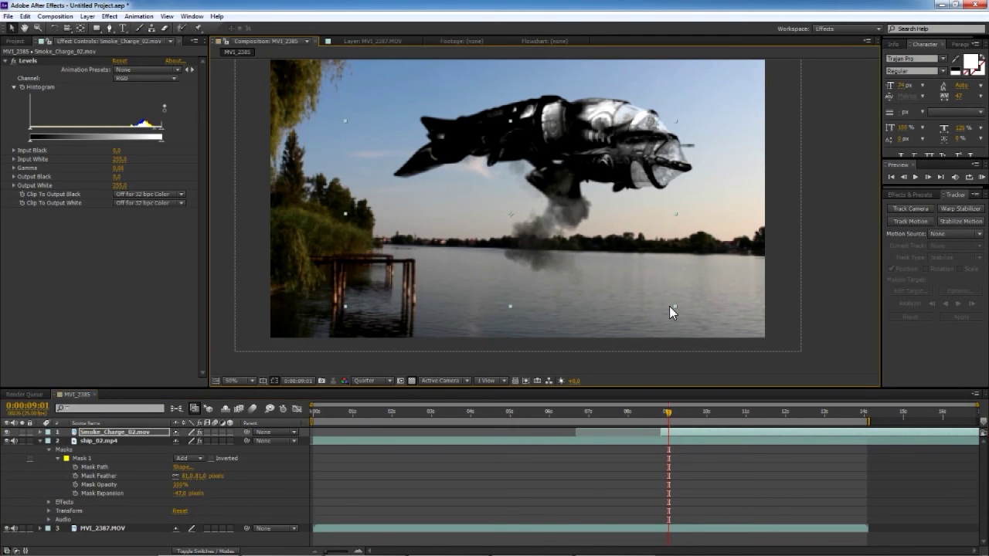
pyautogui.moveTo(658, 415); pyautogui.dragTo(675, 419)
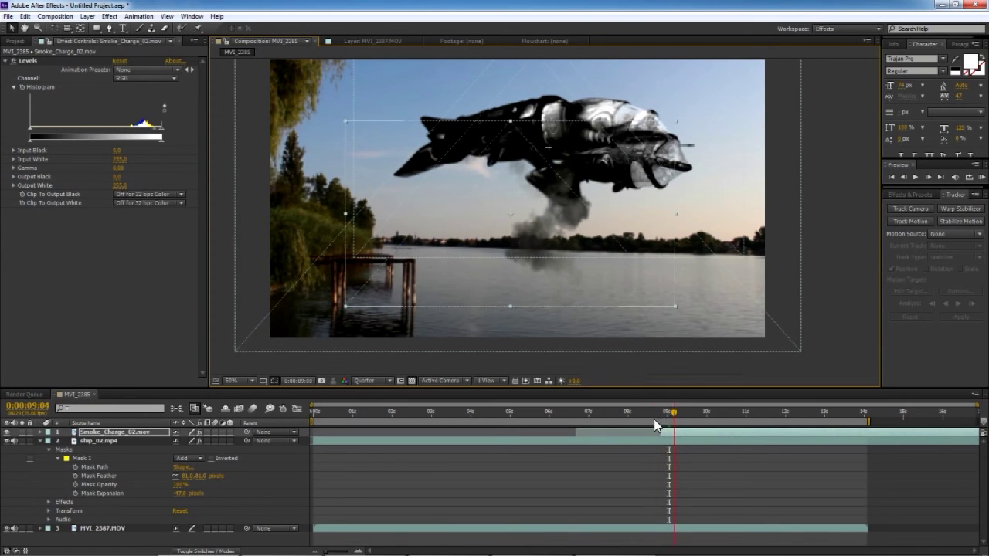
pyautogui.click(40, 432)
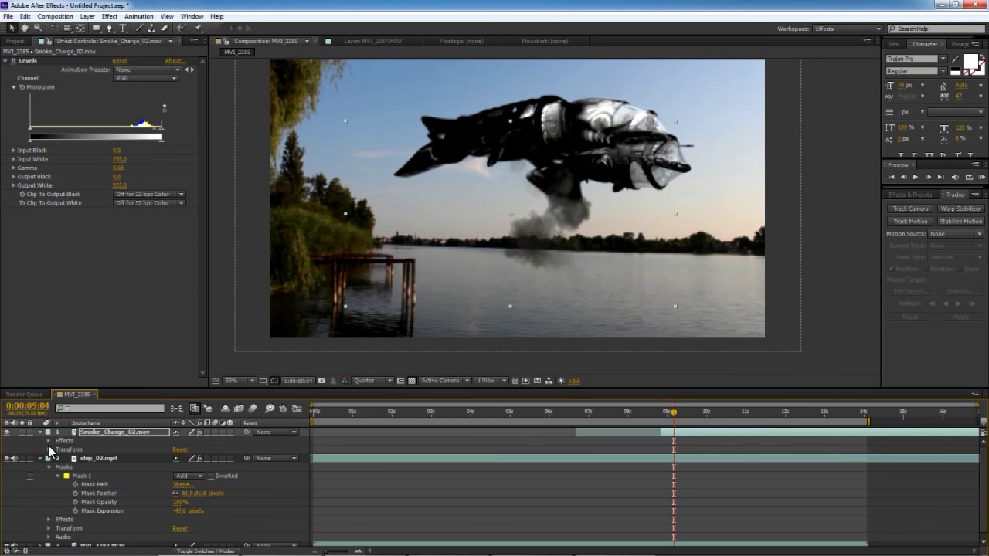
# Keyframe the smoke's Opacity from 0% at 08:21 to 100% at 09:04 and preview the fade-in.
pyautogui.click(48, 450)
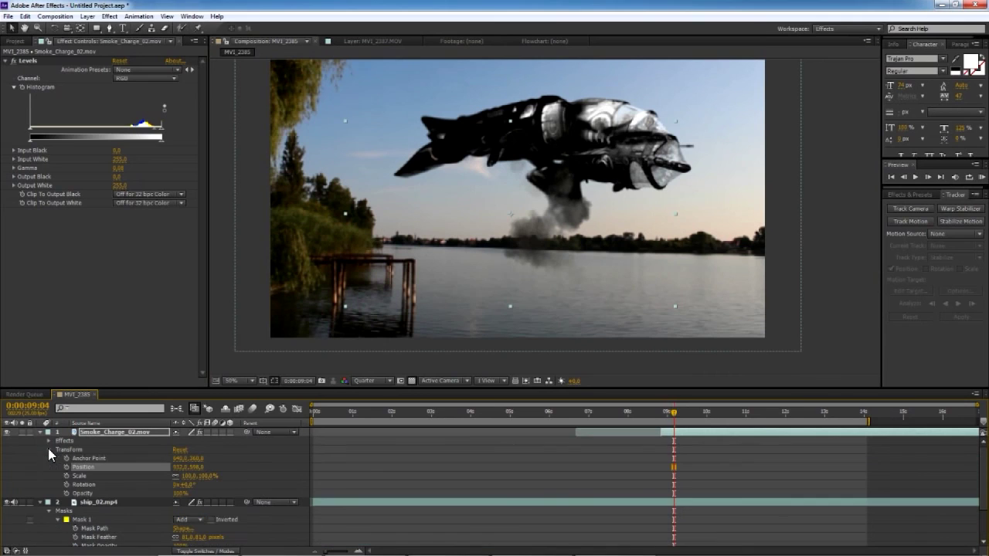
pyautogui.click(67, 493)
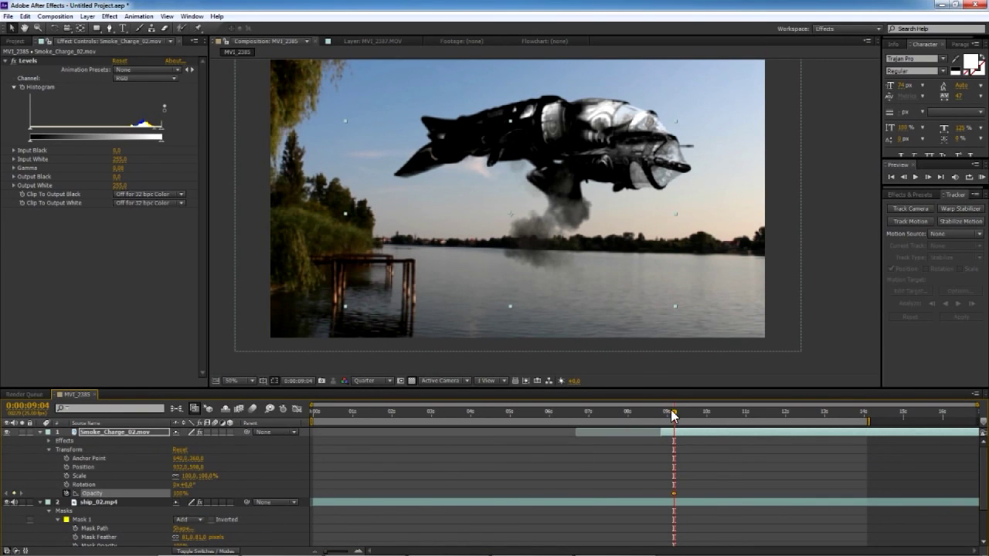
pyautogui.moveTo(673, 413); pyautogui.dragTo(659, 413)
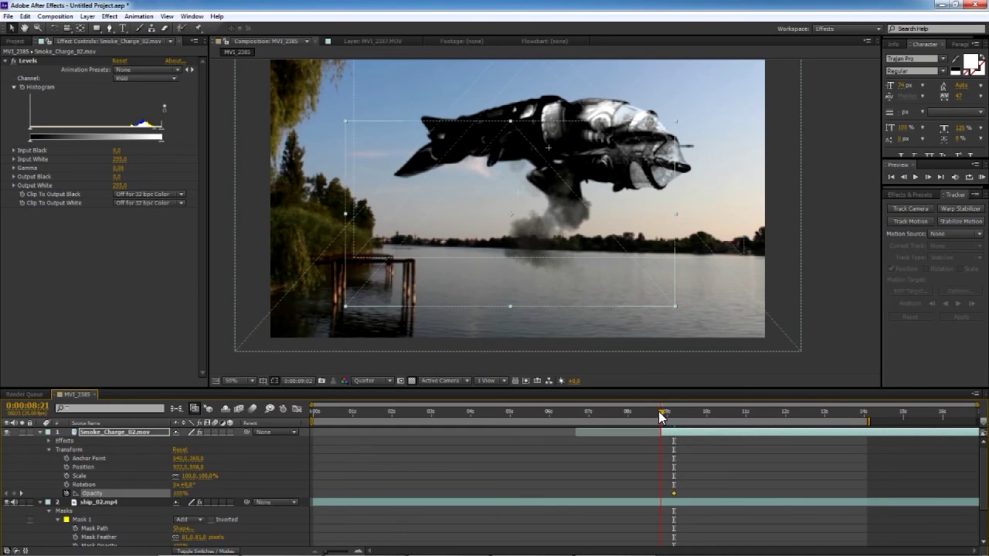
pyautogui.moveTo(179, 499); pyautogui.dragTo(139, 499)
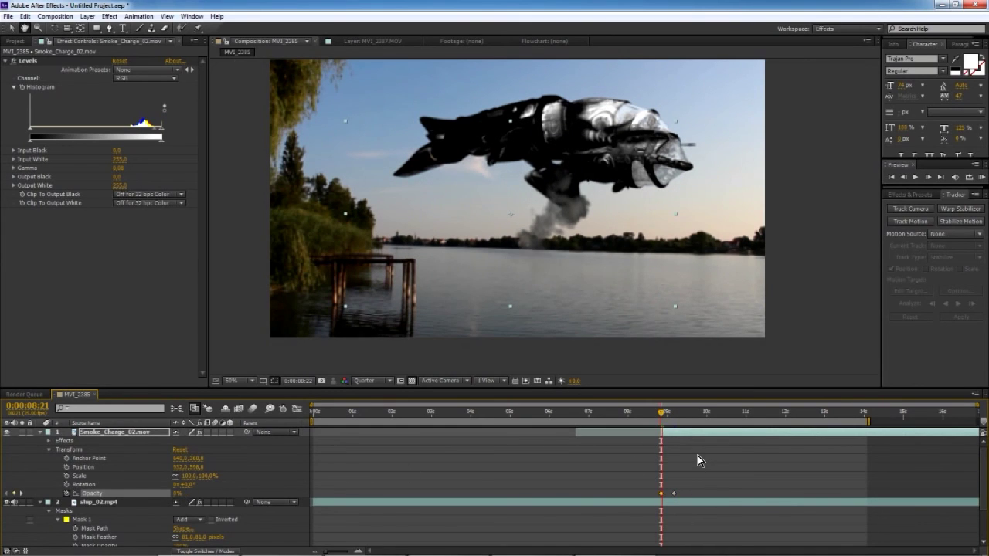
pyautogui.moveTo(740, 414); pyautogui.dragTo(797, 421)
# Compare the Keylight-keyed ship with its green-screen footage, then drag ship_02.mp4 down onto the lake water.
pyautogui.click(652, 414)
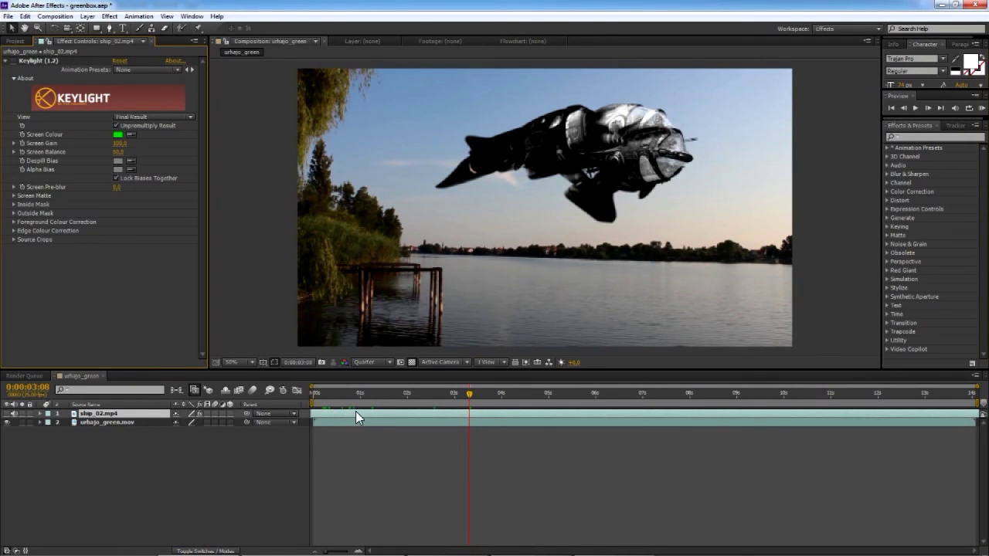
pyautogui.moveTo(326, 391); pyautogui.dragTo(317, 393)
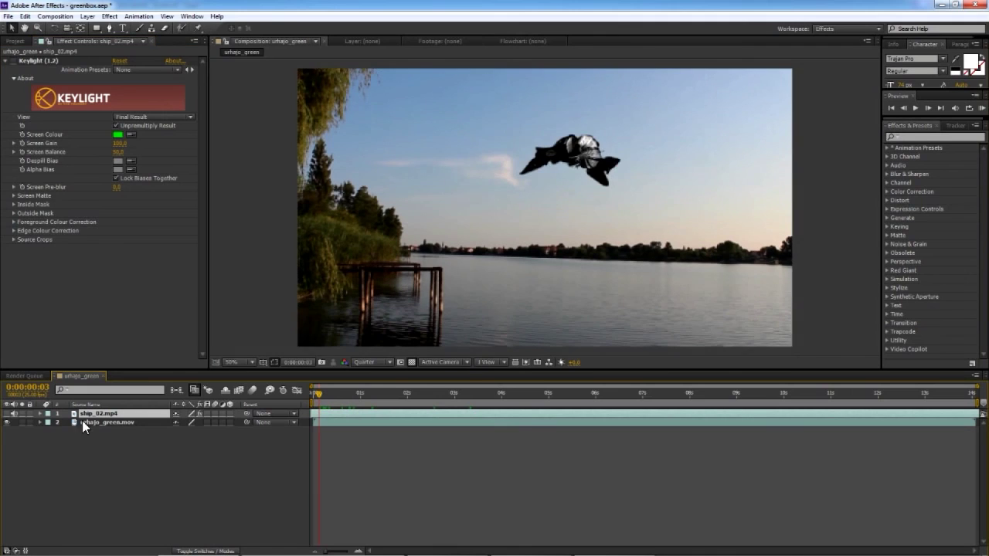
pyautogui.click(7, 422)
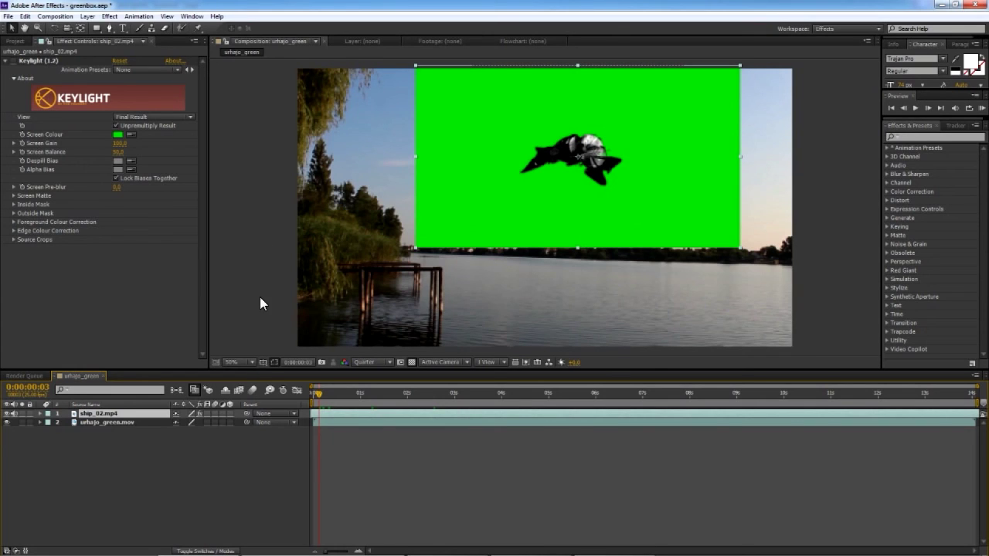
pyautogui.click(7, 414)
pyautogui.click(7, 413)
pyautogui.press('space')
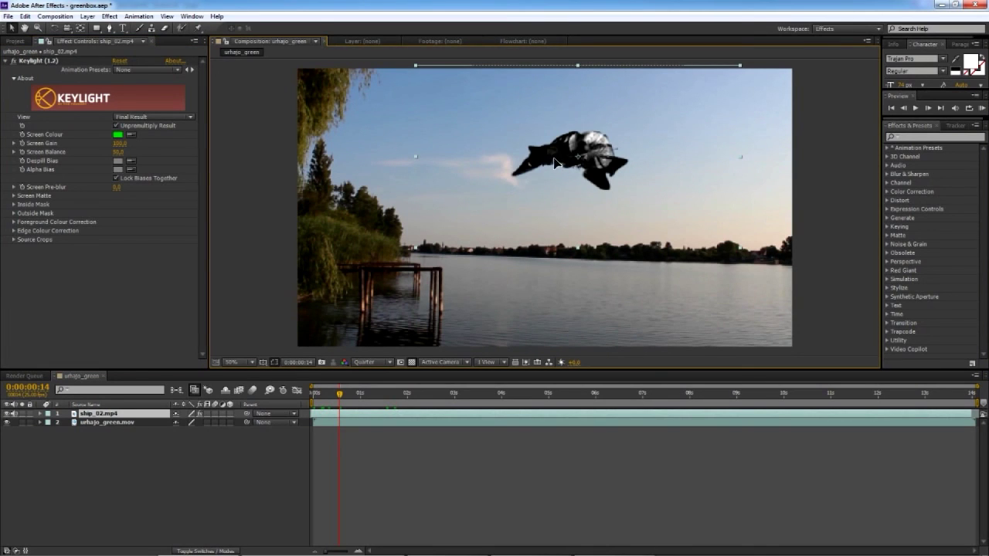
pyautogui.moveTo(554, 163); pyautogui.dragTo(551, 300)
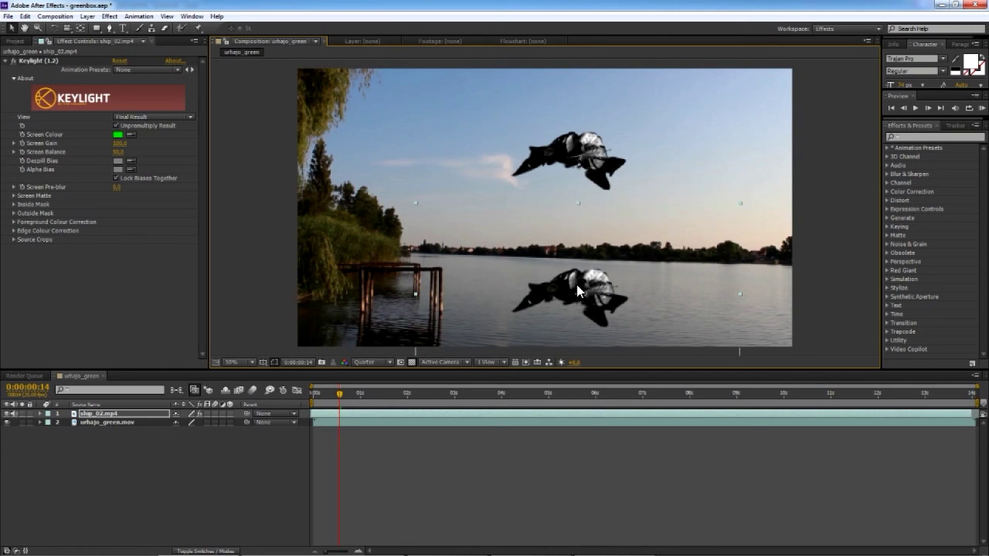
# At the one-second frame, drag the lower ship's top handle downward to flip and flatten it.
pyautogui.moveTo(349, 394); pyautogui.dragTo(380, 394)
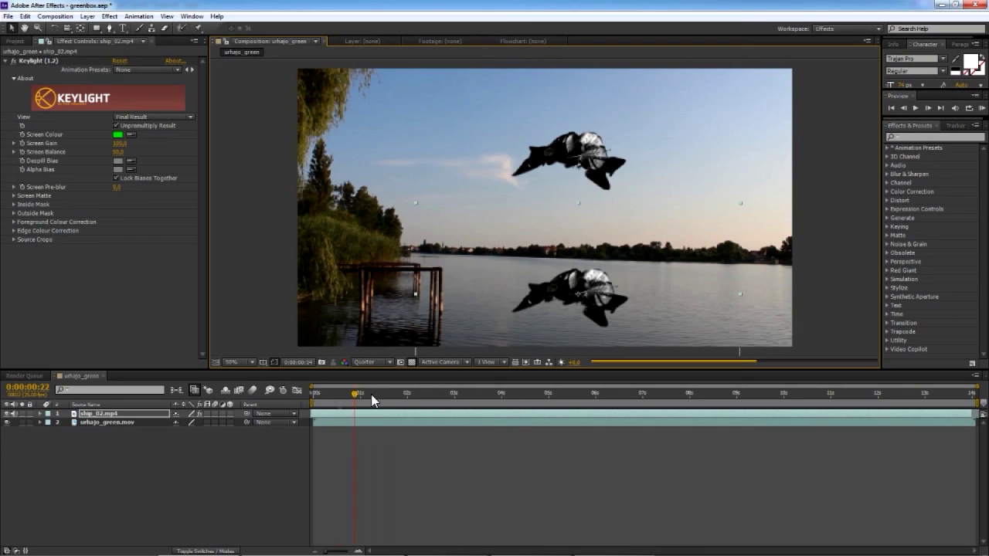
pyautogui.moveTo(380, 394); pyautogui.dragTo(360, 394)
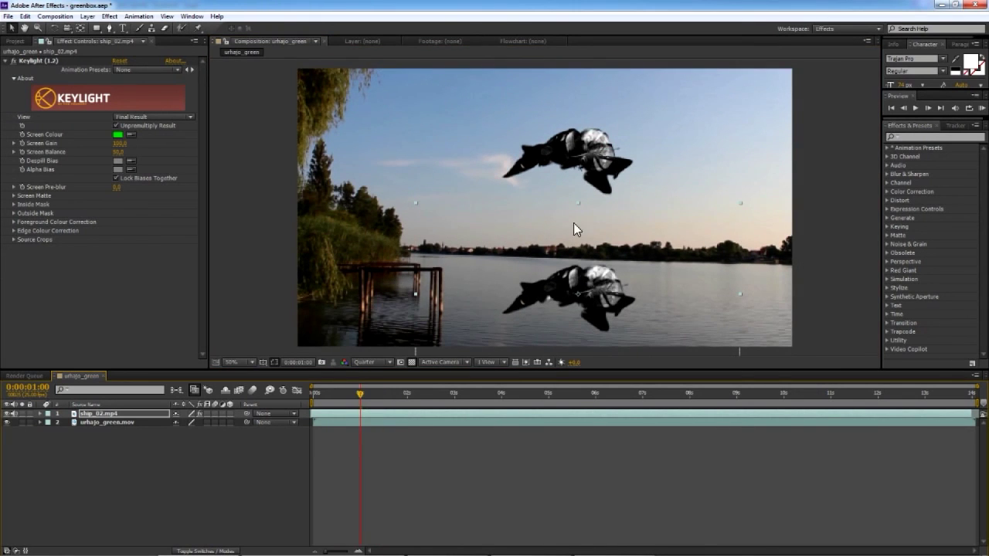
pyautogui.moveTo(576, 201); pyautogui.dragTo(569, 245)
pyautogui.moveTo(568, 244); pyautogui.dragTo(567, 254)
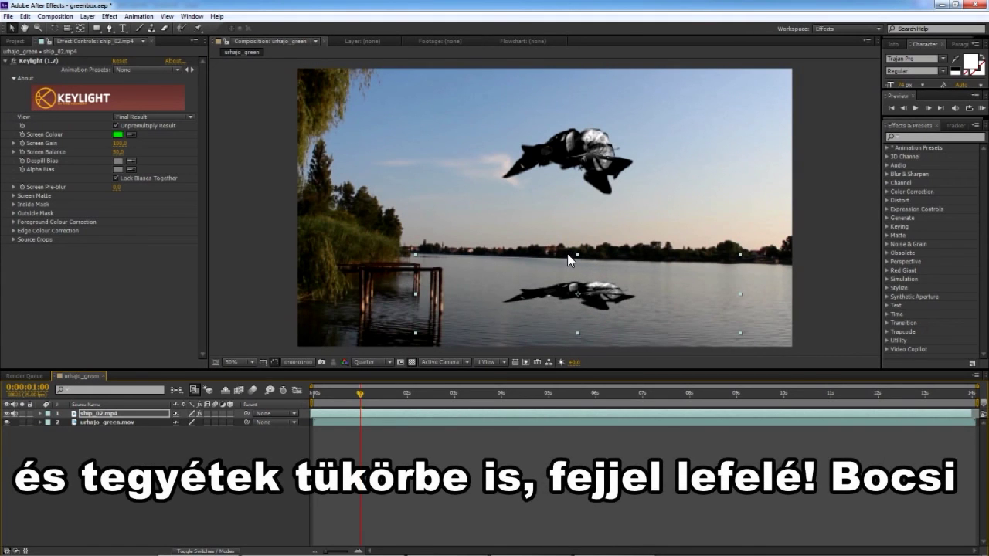
pyautogui.moveTo(567, 253); pyautogui.dragTo(568, 253)
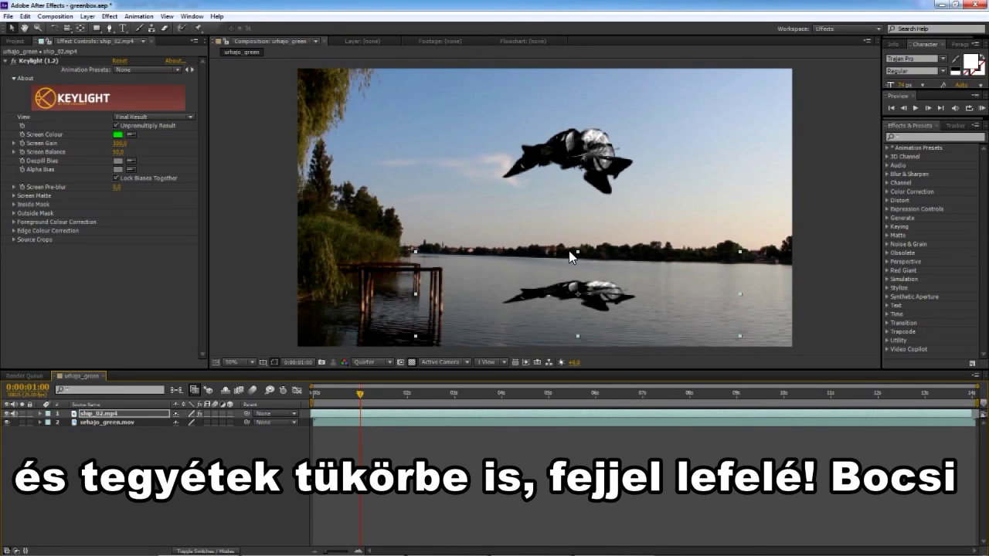
pyautogui.click(41, 414)
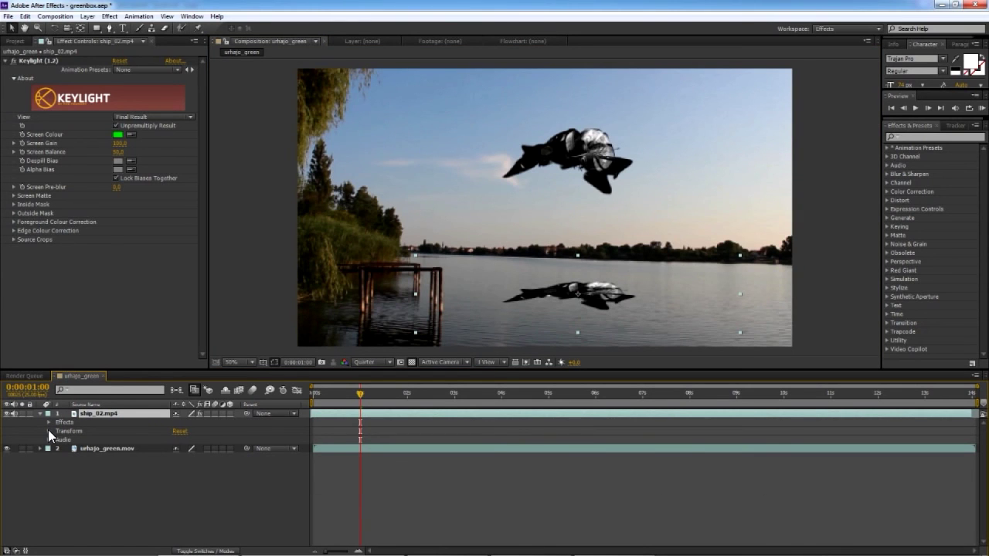
# Set ship_02.mp4 Opacity to 19% for a faint reflection, then play the composite from the start.
pyautogui.click(48, 431)
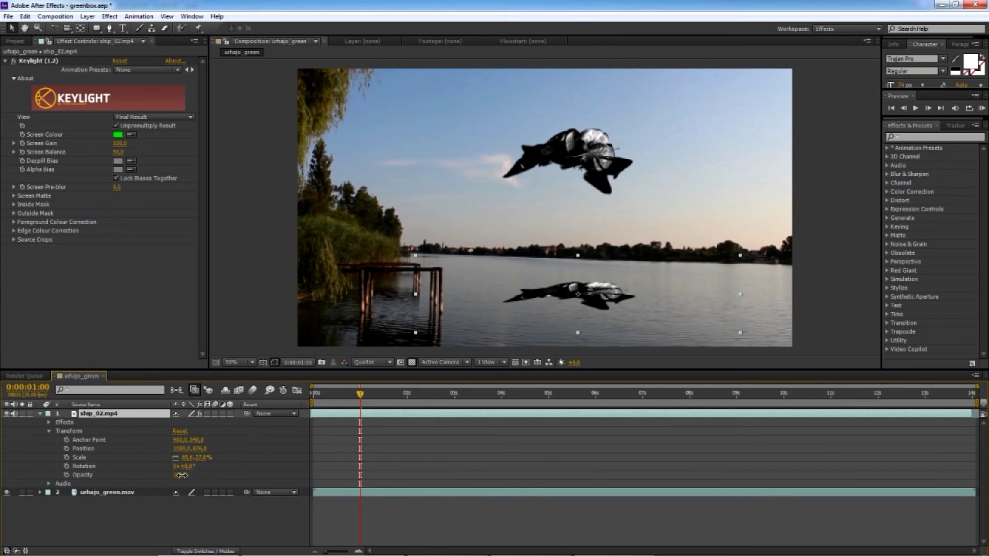
pyautogui.moveTo(184, 475); pyautogui.dragTo(140, 475)
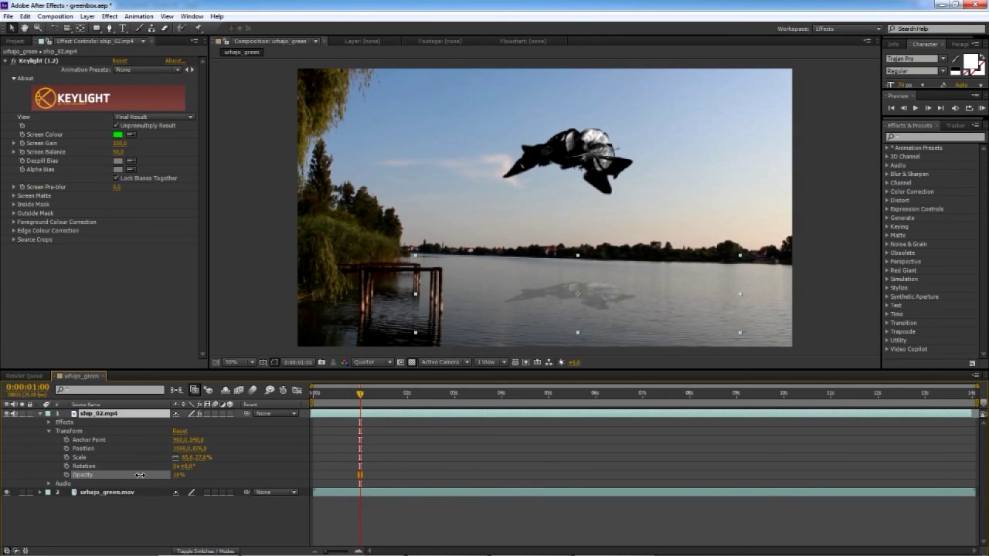
pyautogui.moveTo(140, 475); pyautogui.dragTo(141, 475)
pyautogui.click(269, 280)
pyautogui.hotkey('ctrl', 'z')
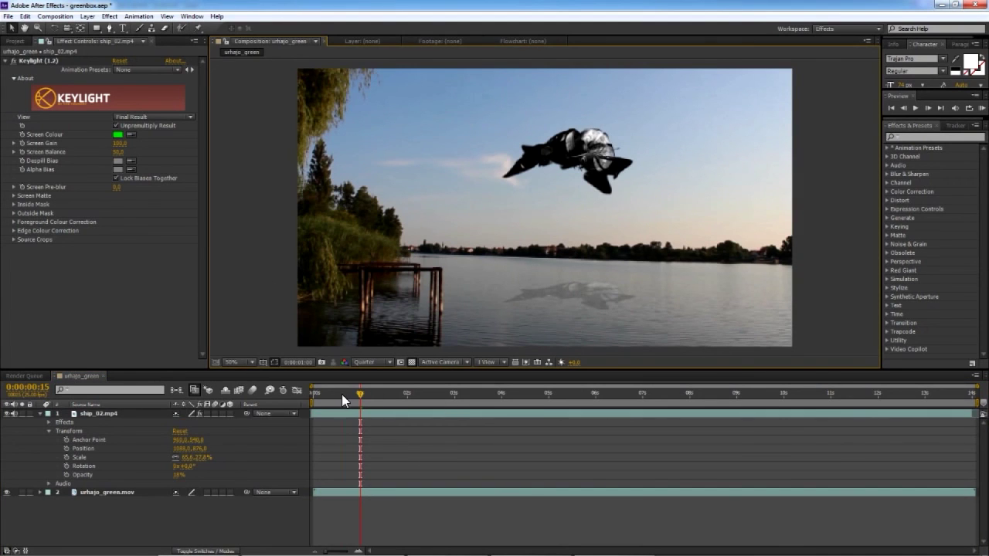
pyautogui.moveTo(342, 394); pyautogui.dragTo(315, 393)
pyautogui.press('space')
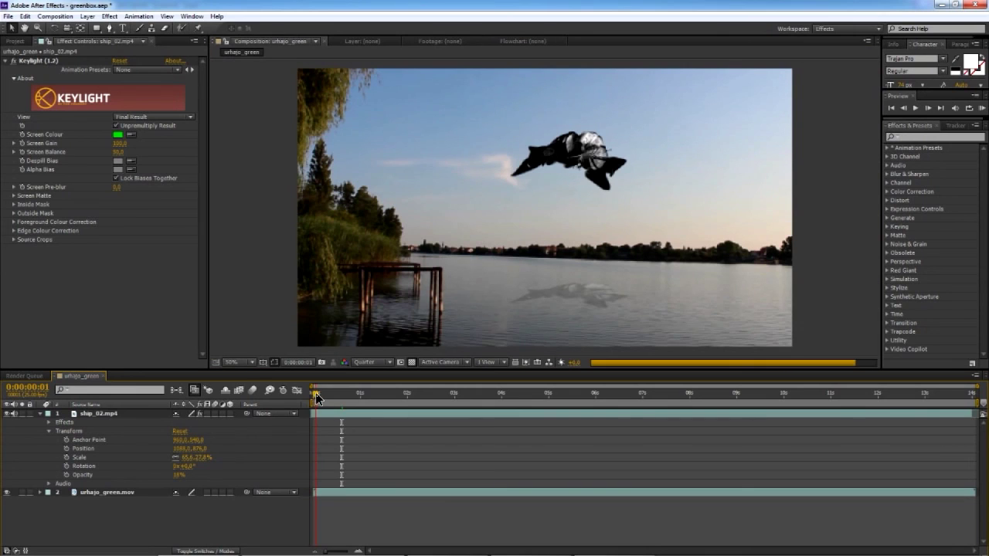
pyautogui.click(415, 395)
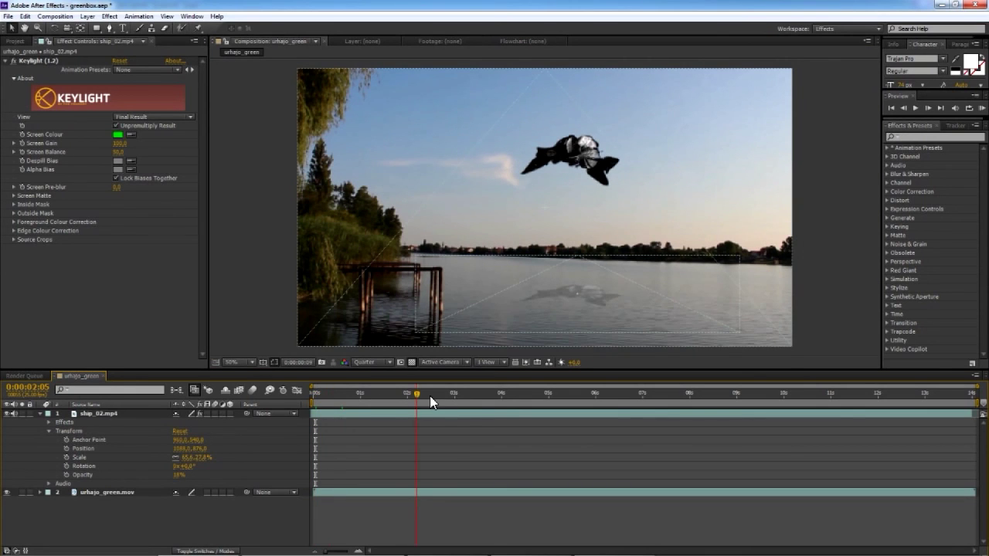
pyautogui.click(502, 394)
pyautogui.click(561, 395)
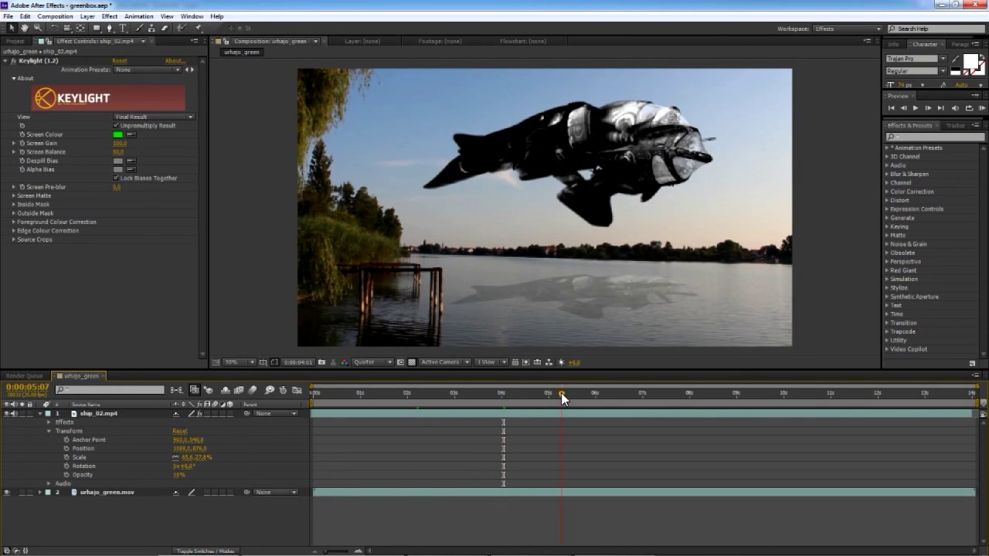
pyautogui.click(642, 394)
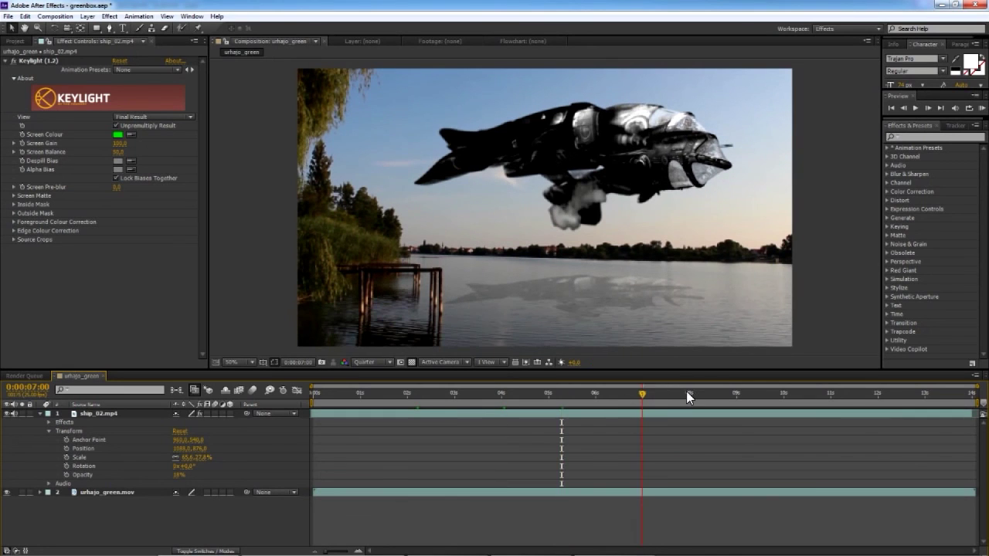
pyautogui.click(689, 393)
pyautogui.click(738, 394)
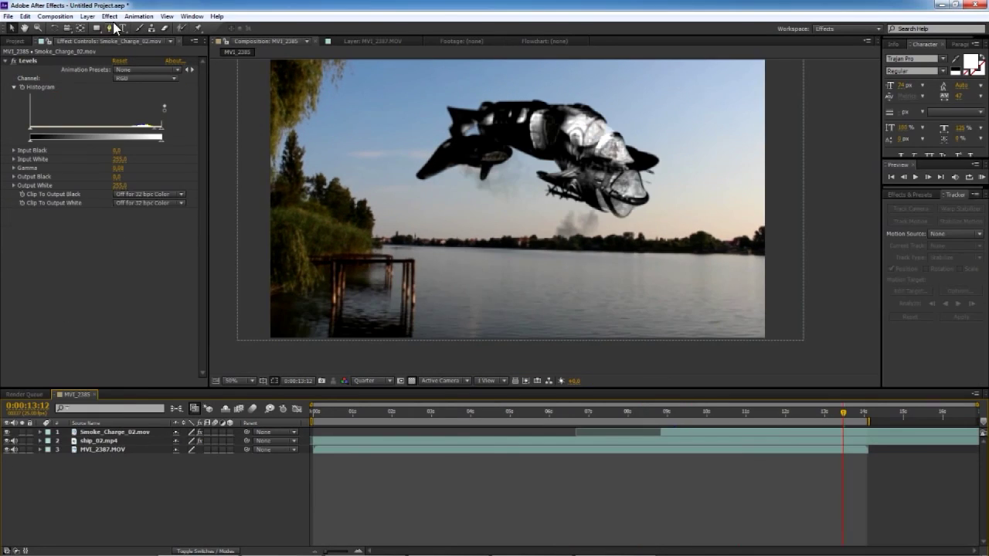
# Show the Project panel's footage list, then scrub MVI_2385 to an earlier frame of the ship and smoke.
pyautogui.click(14, 42)
pyautogui.click(222, 292)
pyautogui.moveTo(670, 411); pyautogui.dragTo(782, 413)
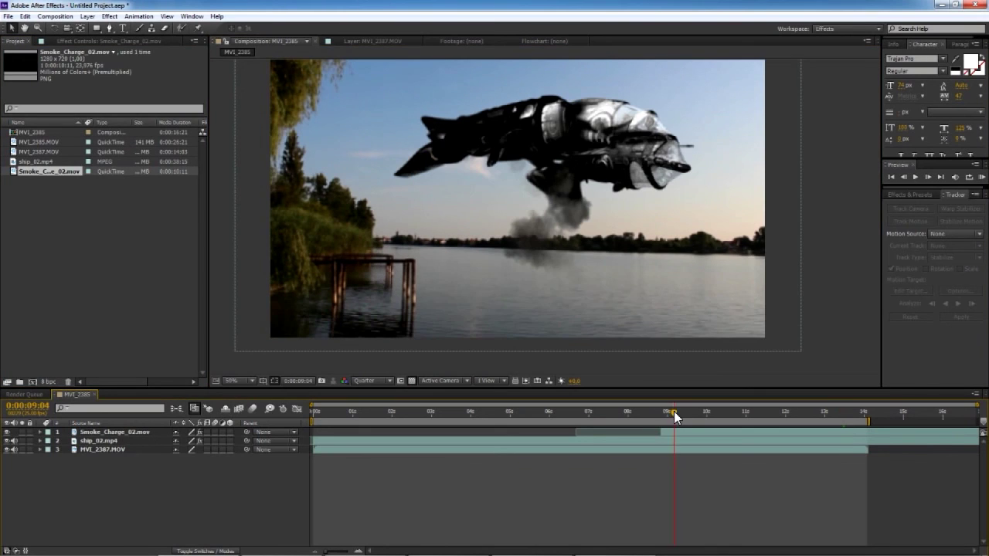